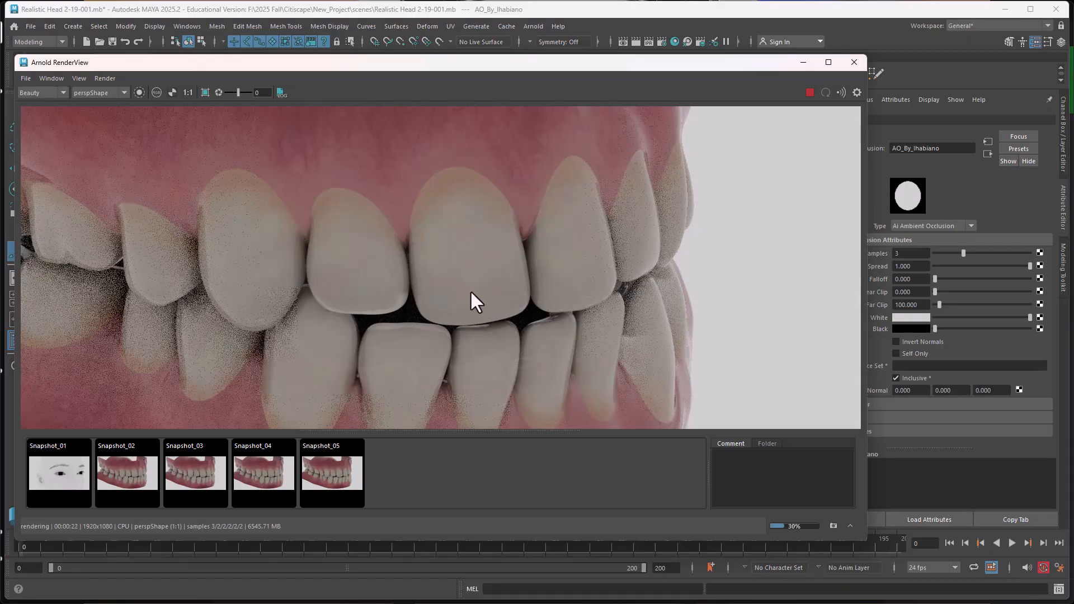
Step: Examine the teeth close up in the Beauty render and in the Amb_Occ pass, especially the gaps between them
key(f)
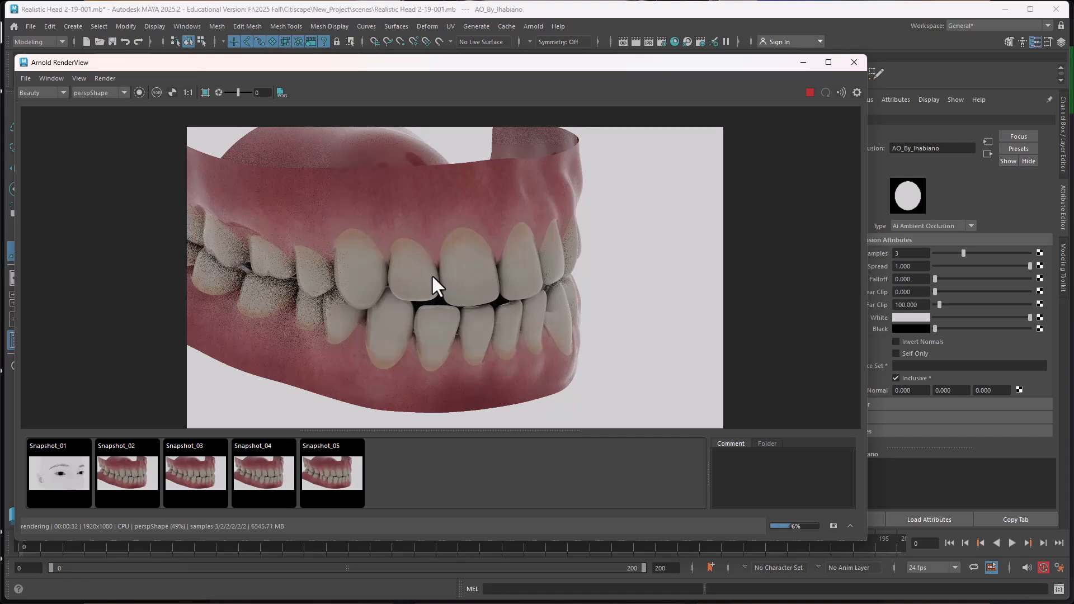
scroll(432, 274, up, 4)
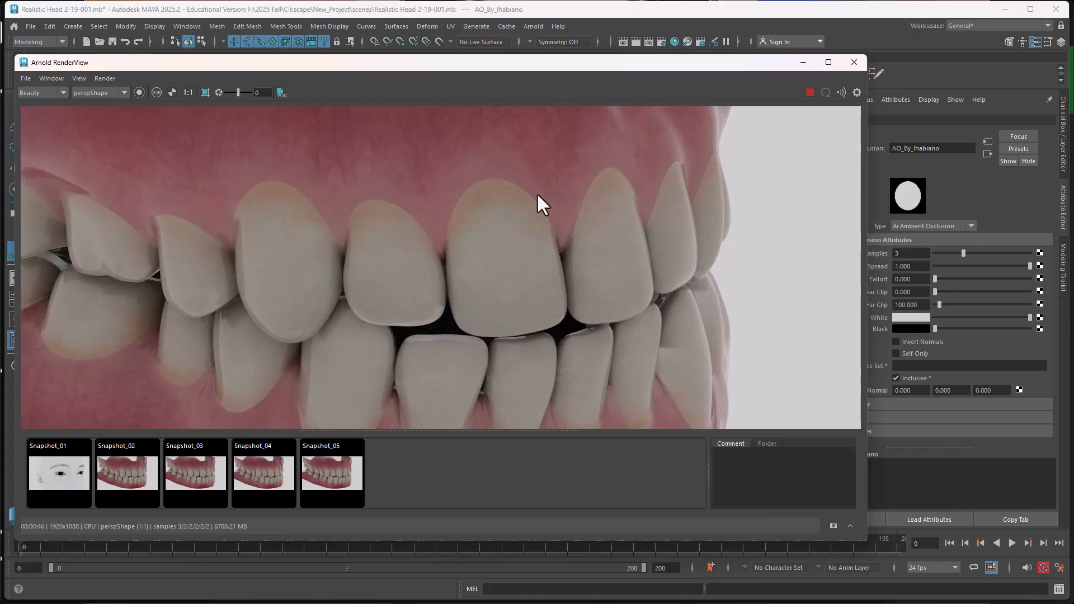
scroll(537, 195, down, 3)
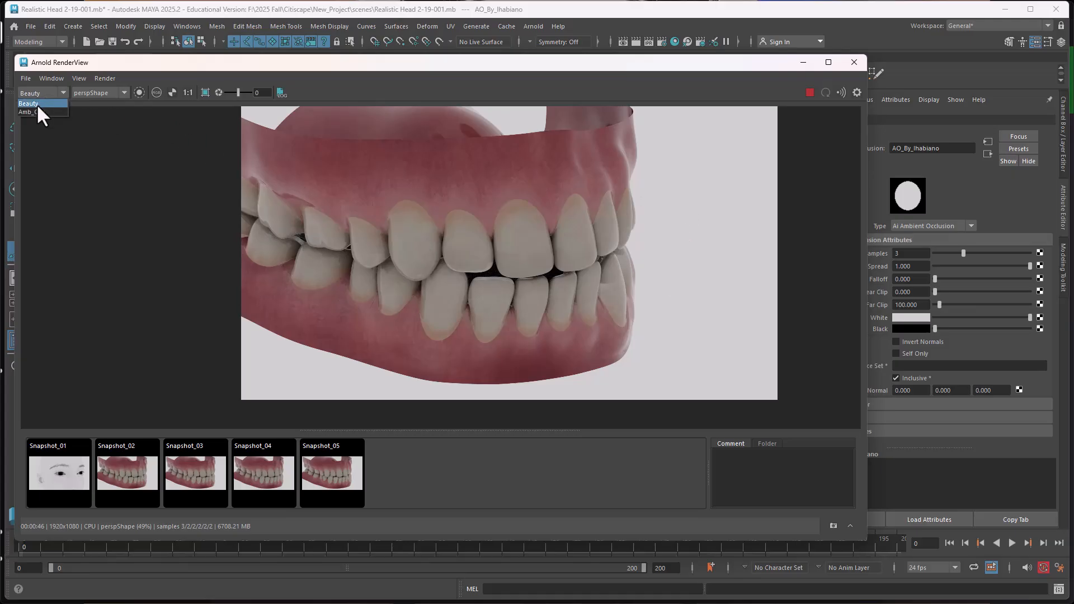
click(35, 112)
scroll(509, 261, up, 8)
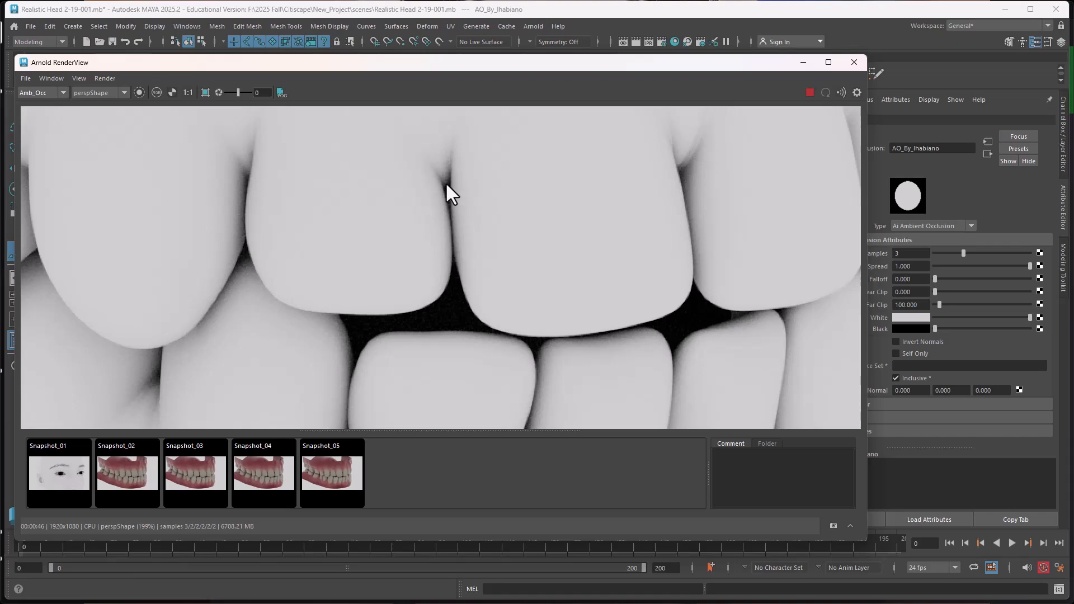
middle_drag(496, 210, 519, 287)
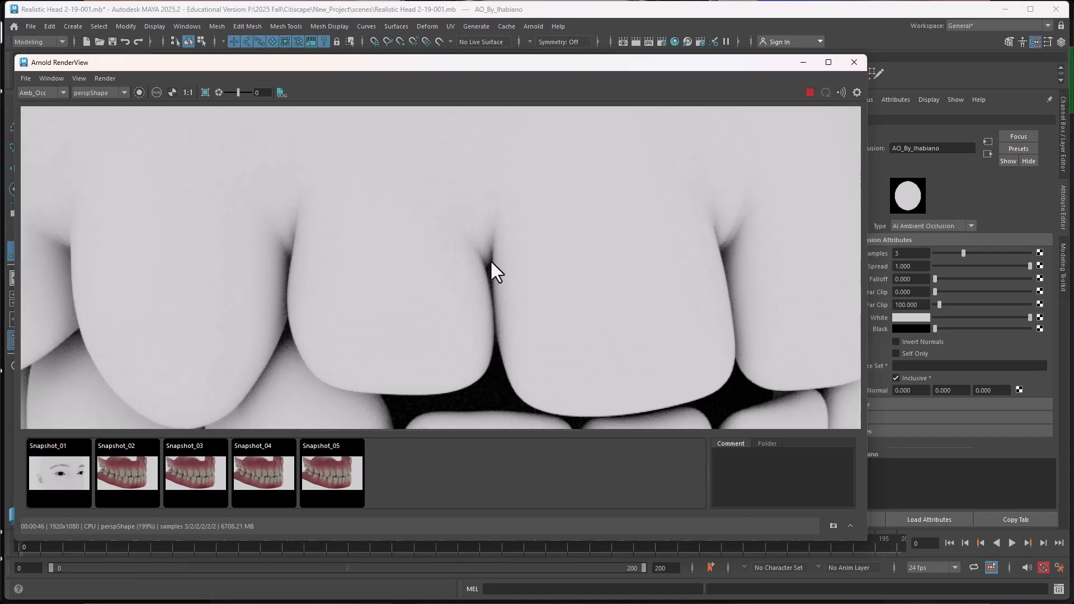
scroll(505, 260, down, 6)
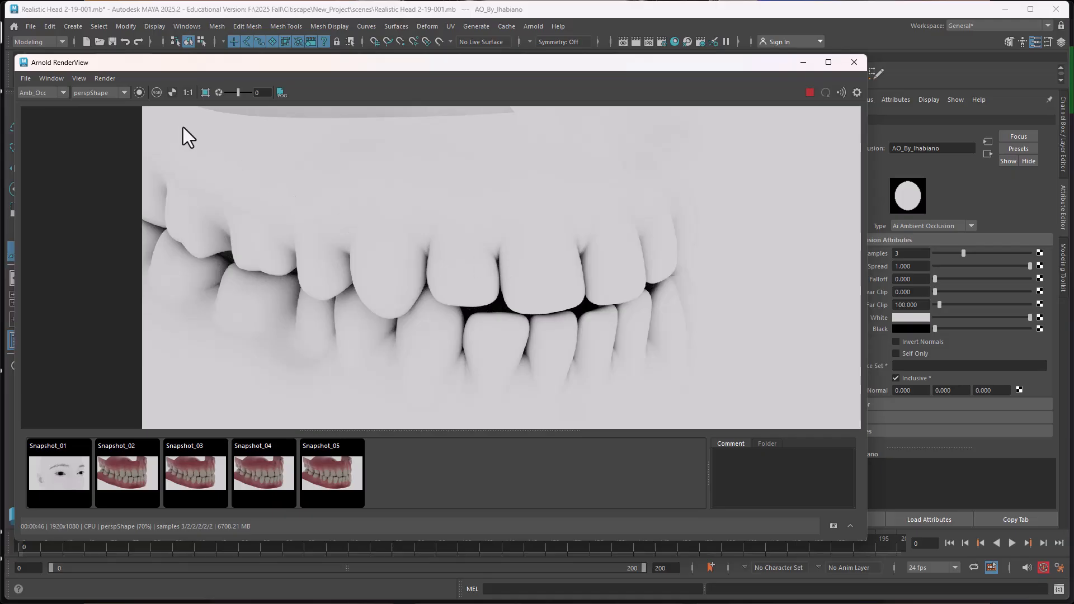
Step: Compare the Beauty and Amb_Occ passes of the same render view, finishing on Beauty
click(39, 103)
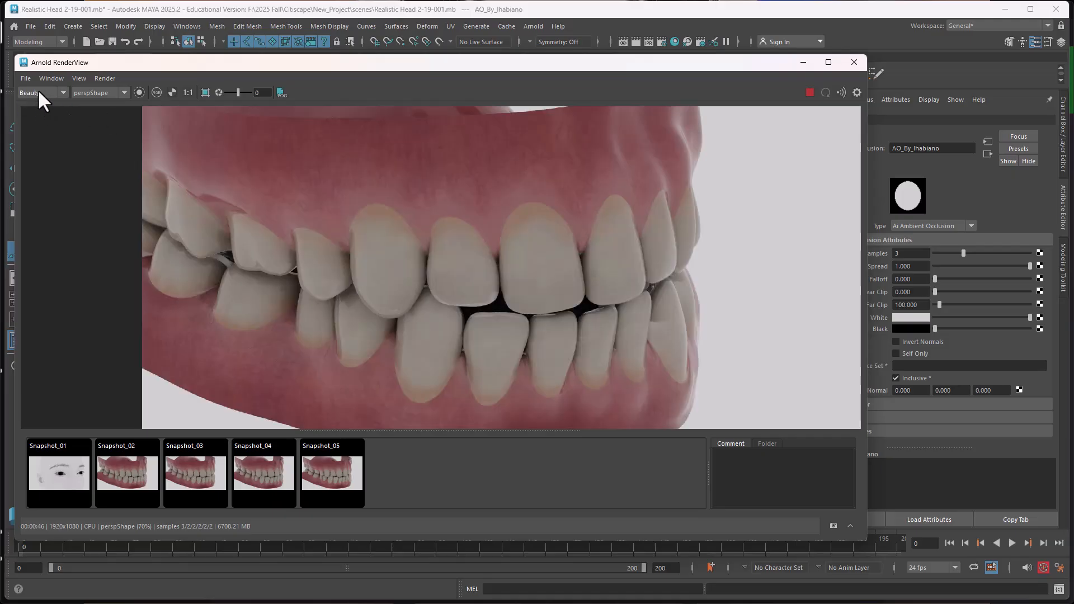
click(42, 120)
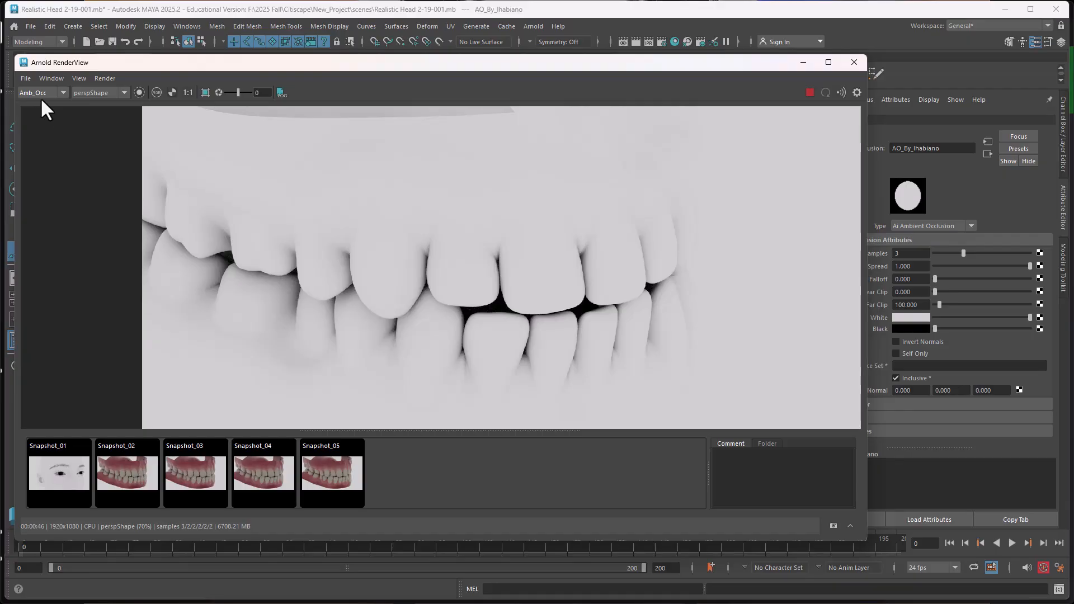
click(43, 89)
click(42, 101)
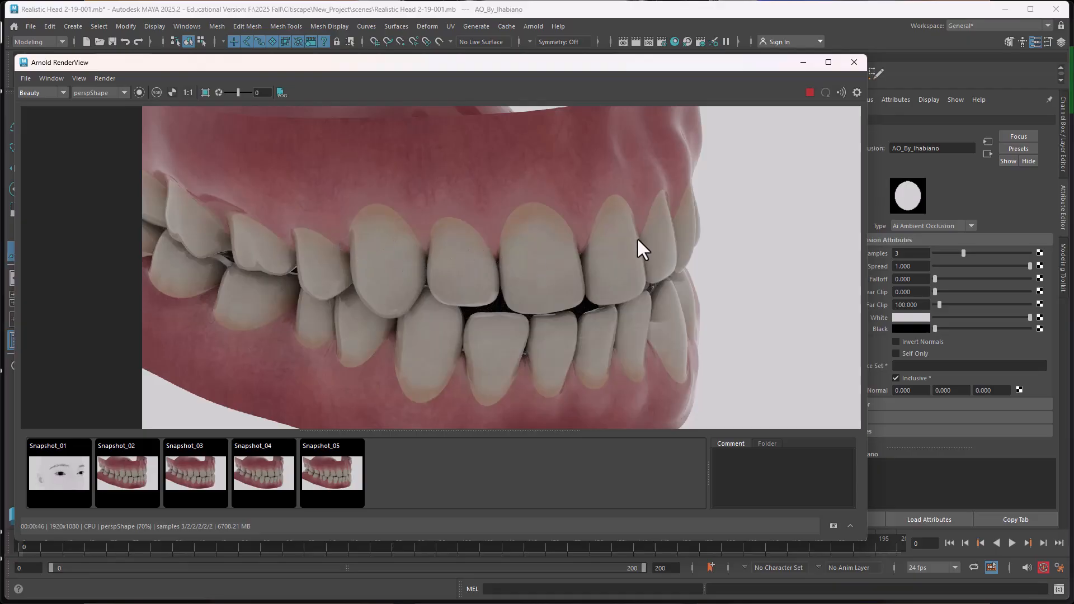
scroll(557, 256, down, 3)
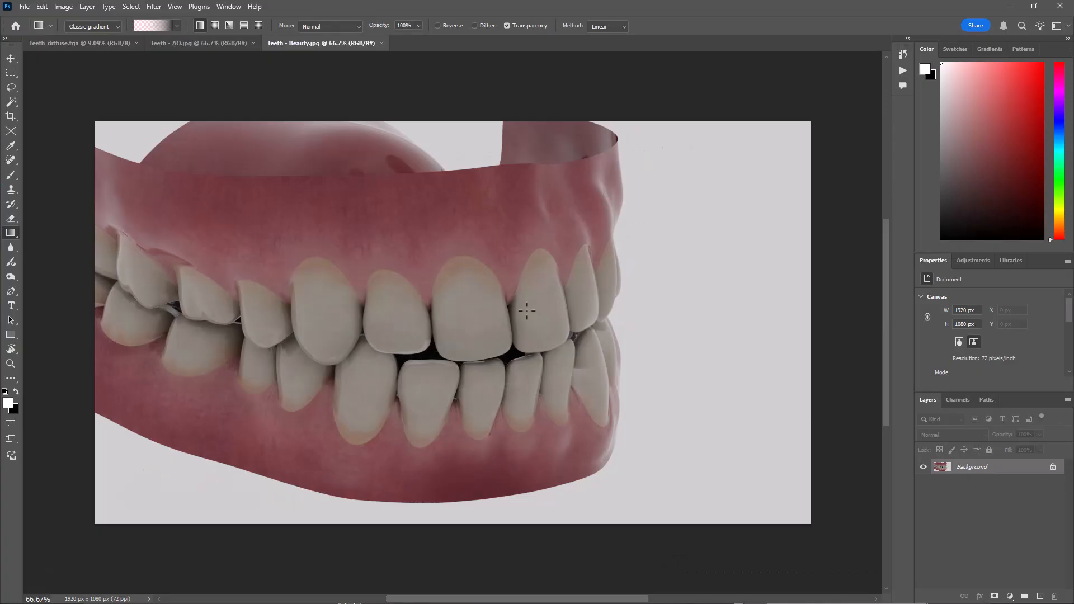
Step: In Photoshop, copy the entire Teeth - AO.jpg image and paste it as a new layer in Teeth - Beauty.jpg
key(ctrl+shift+Tab)
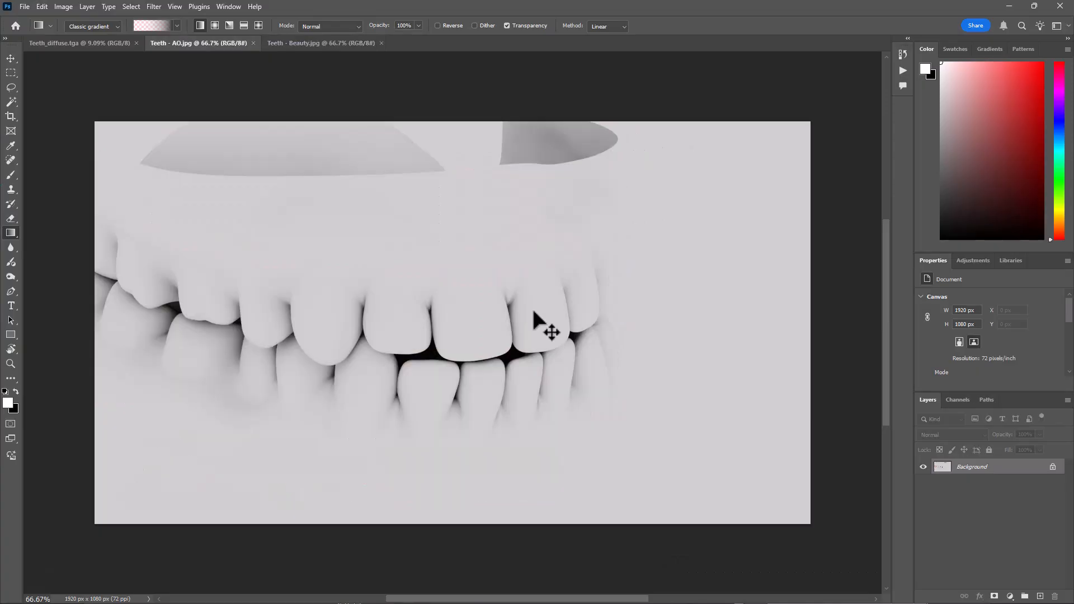
key(ctrl+a)
key(ctrl+Tab)
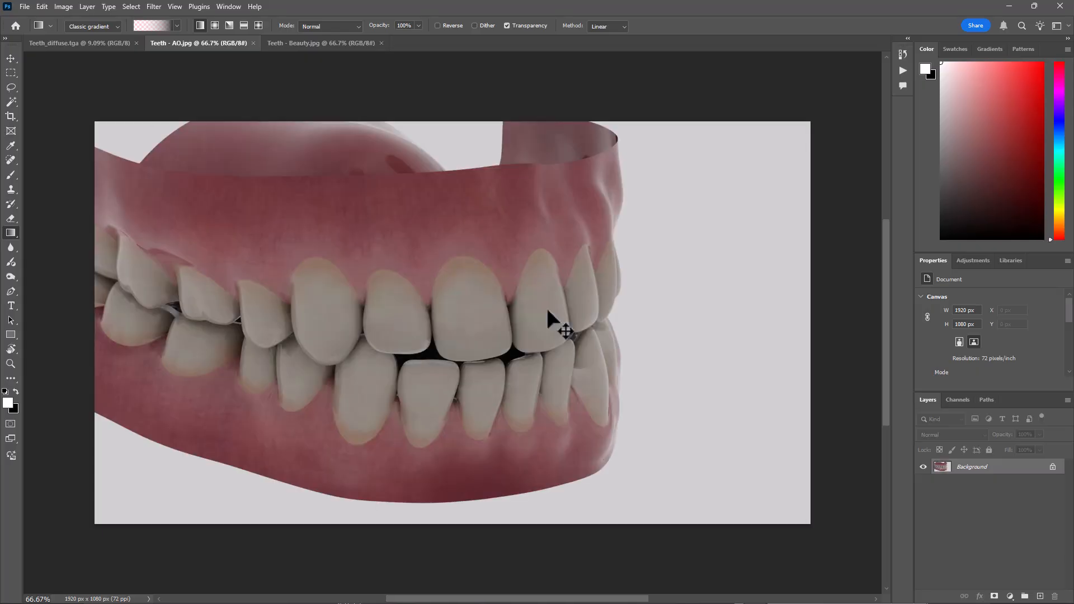
key(ctrl+v)
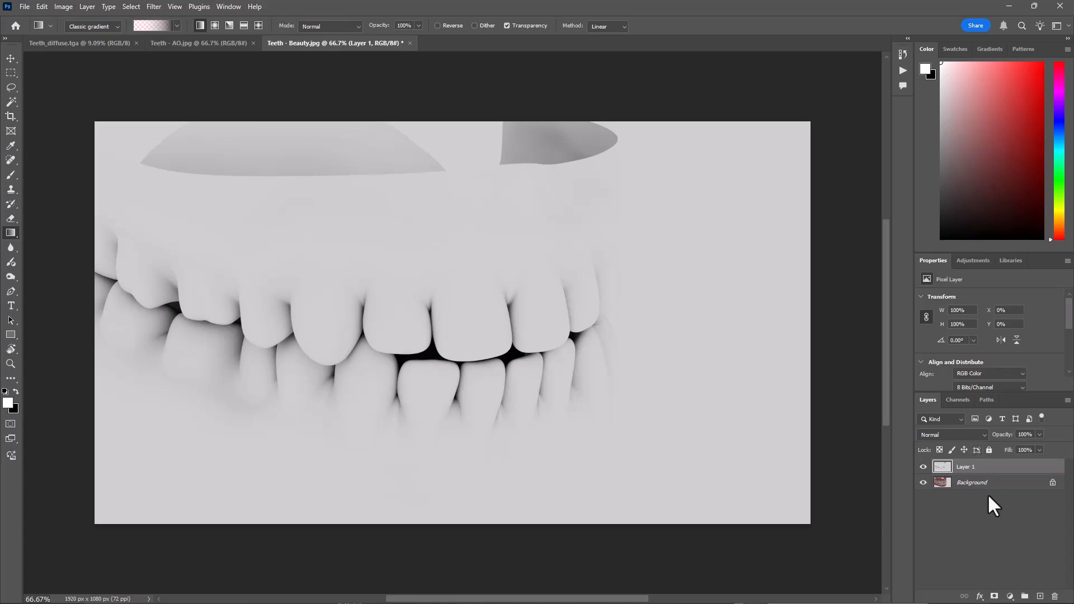
Step: Unlock the Background layer and set the blend mode of the pasted ambient occlusion layer to Multiply
click(1053, 483)
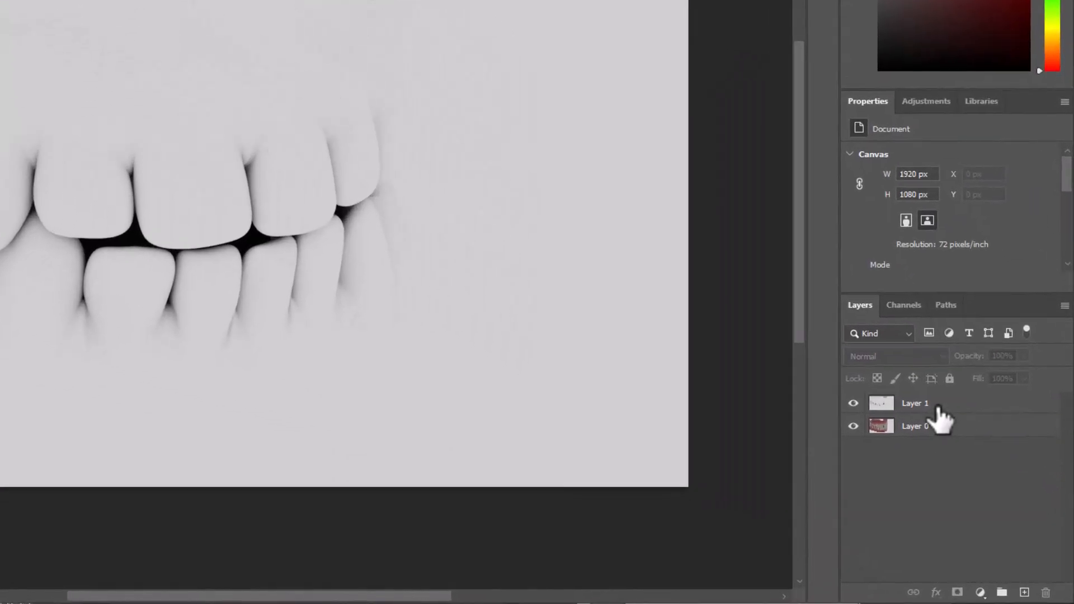
click(977, 457)
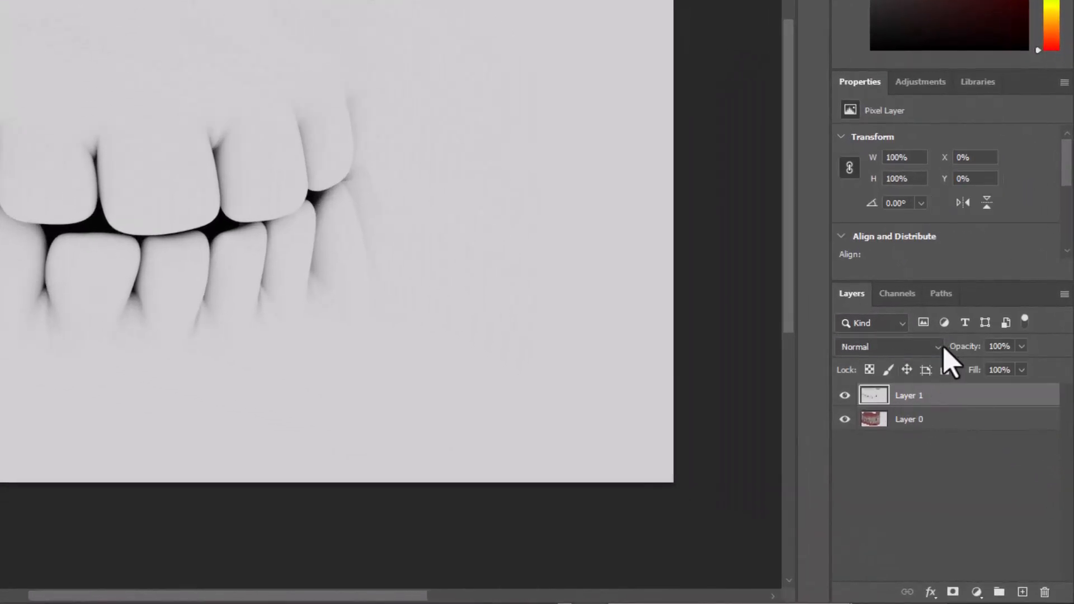
click(932, 347)
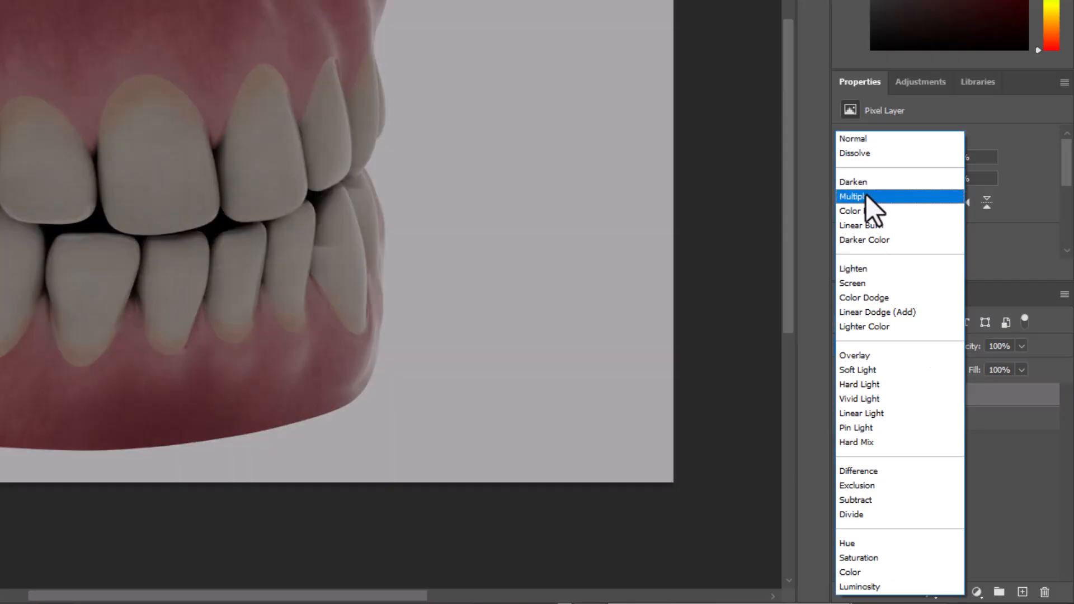
click(866, 195)
Step: Compare the gaps between the lower teeth close up with Layer 1 repeatedly hidden and shown
drag(28, 306, 353, 365)
click(845, 396)
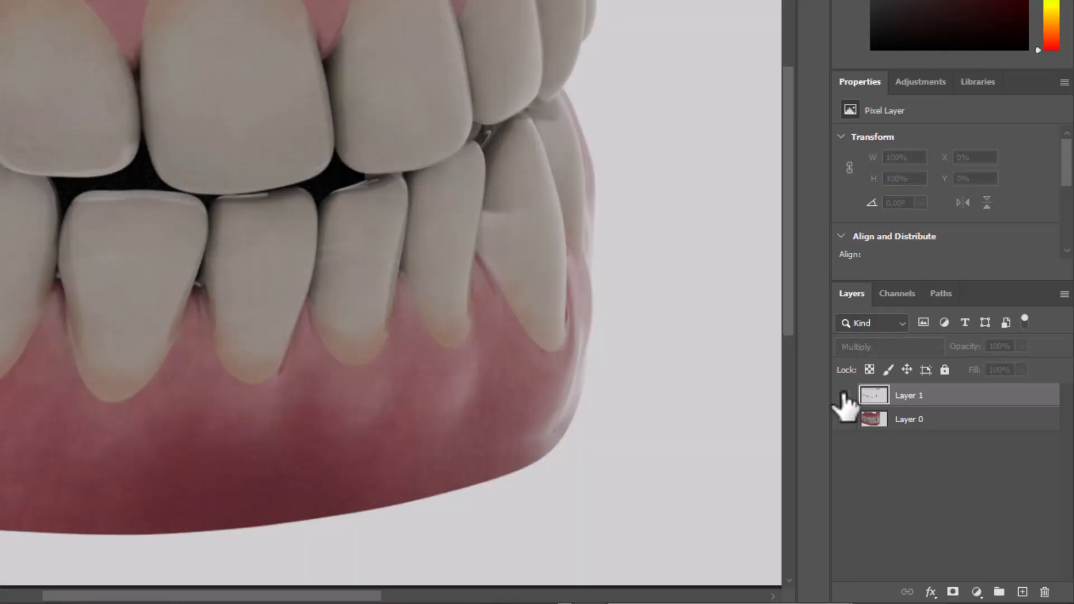
click(846, 396)
click(846, 396)
click(846, 397)
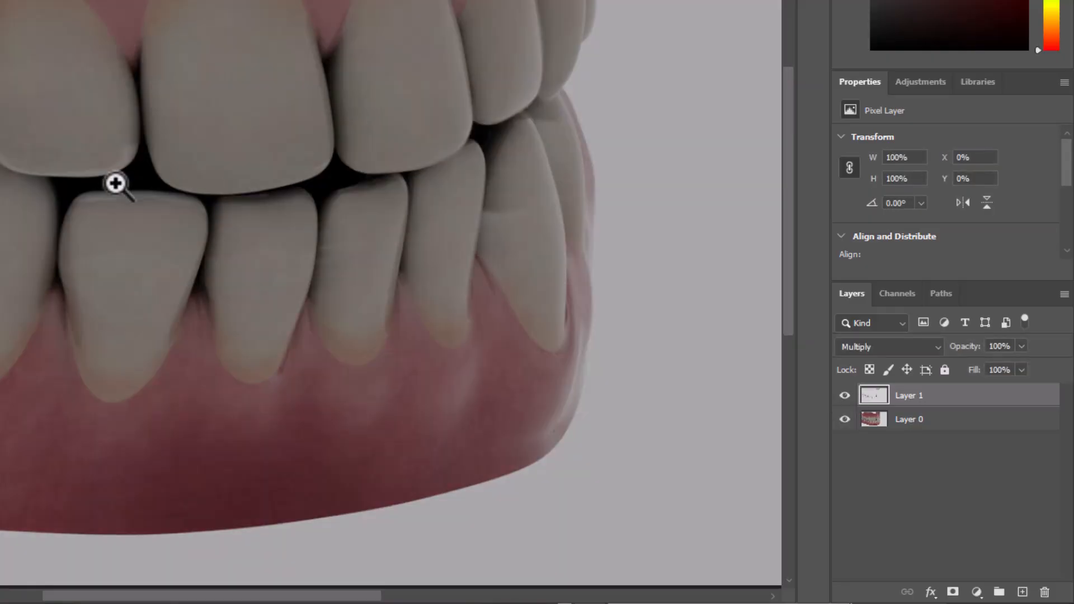
drag(116, 183, 227, 235)
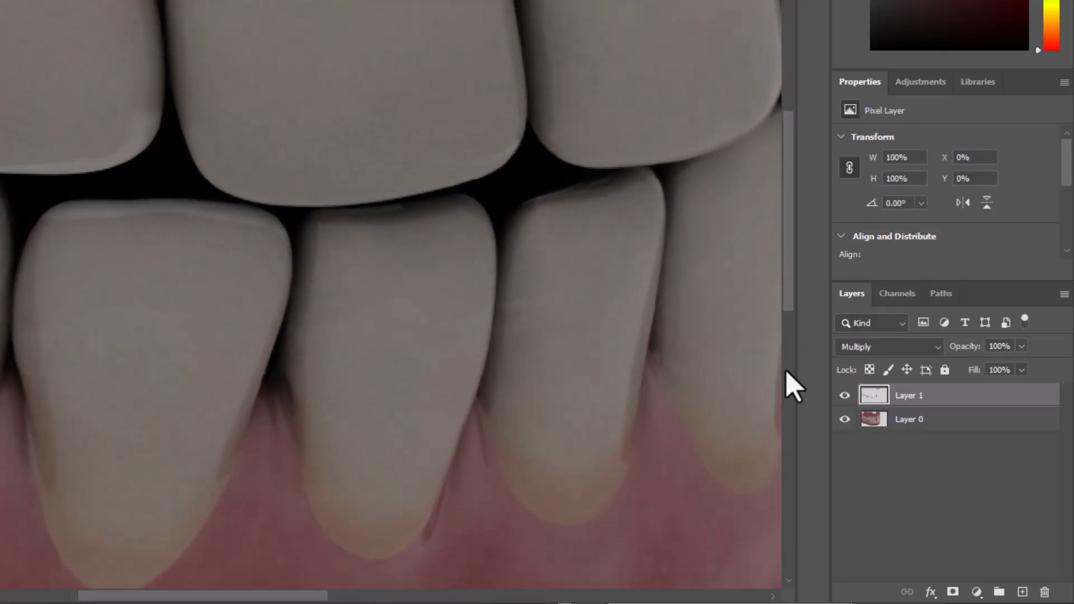
click(845, 396)
click(846, 395)
click(846, 395)
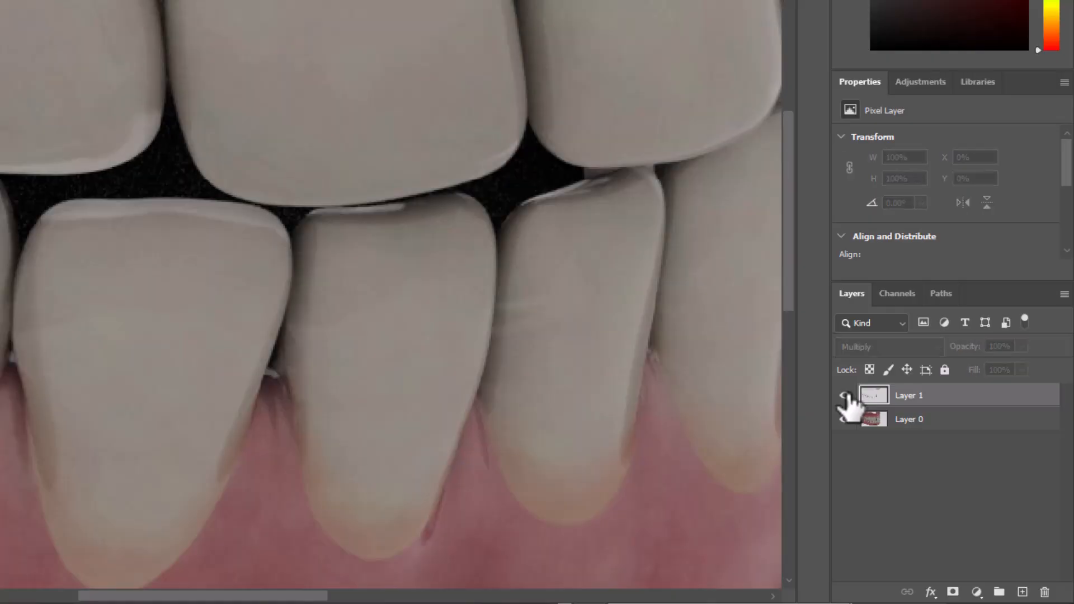
click(846, 396)
click(846, 396)
click(845, 396)
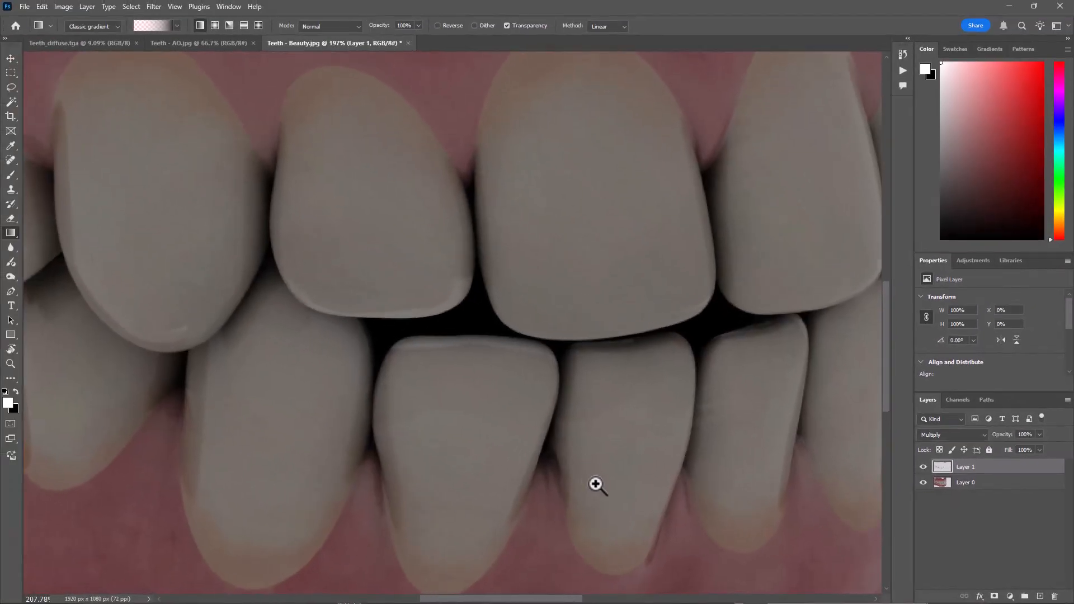
Step: Inspect the darkened tooth gaps, and compare the whole image with and without the multiplied Layer 1
ctrl+drag(583, 481, 591, 481)
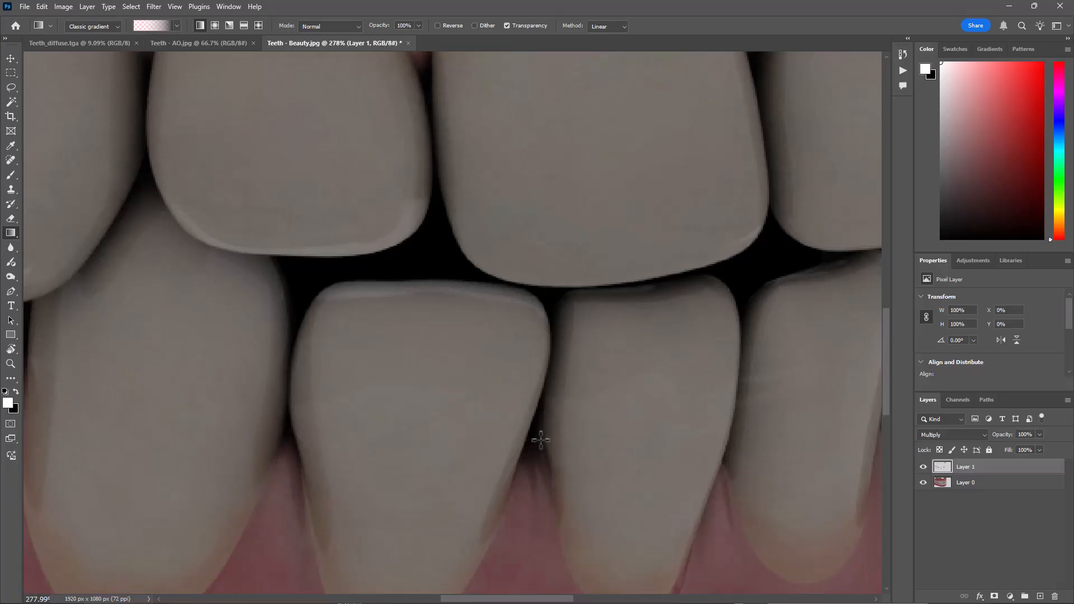
ctrl+drag(537, 436, 425, 433)
click(924, 468)
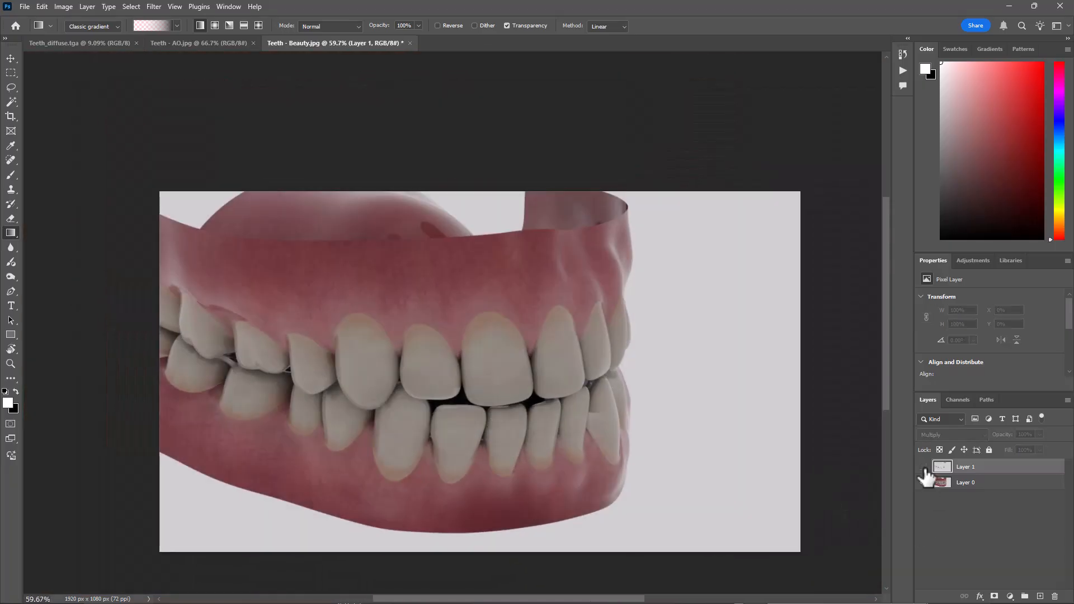
click(923, 467)
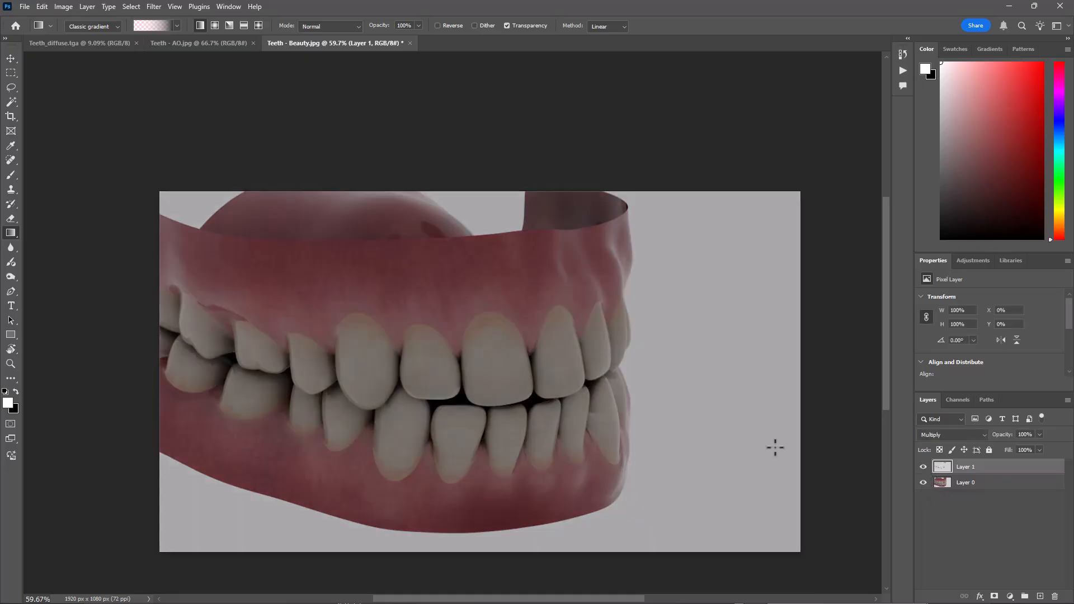
Step: Apply a Levels adjustment to Layer 0 with the input black point at 23 and the white point at 171
click(993, 482)
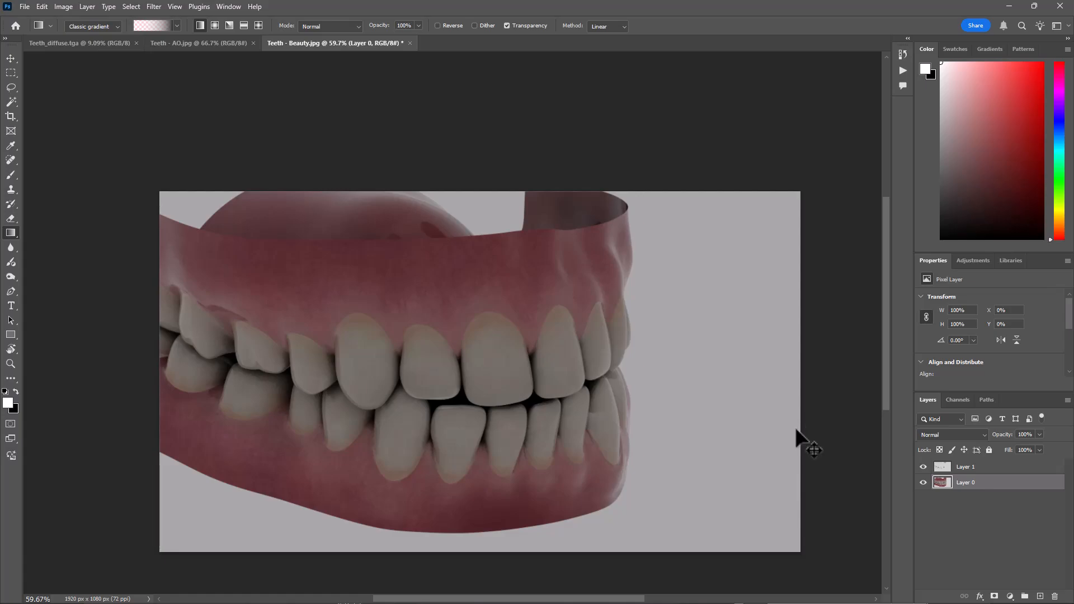
key(ctrl+l)
drag(327, 289, 336, 290)
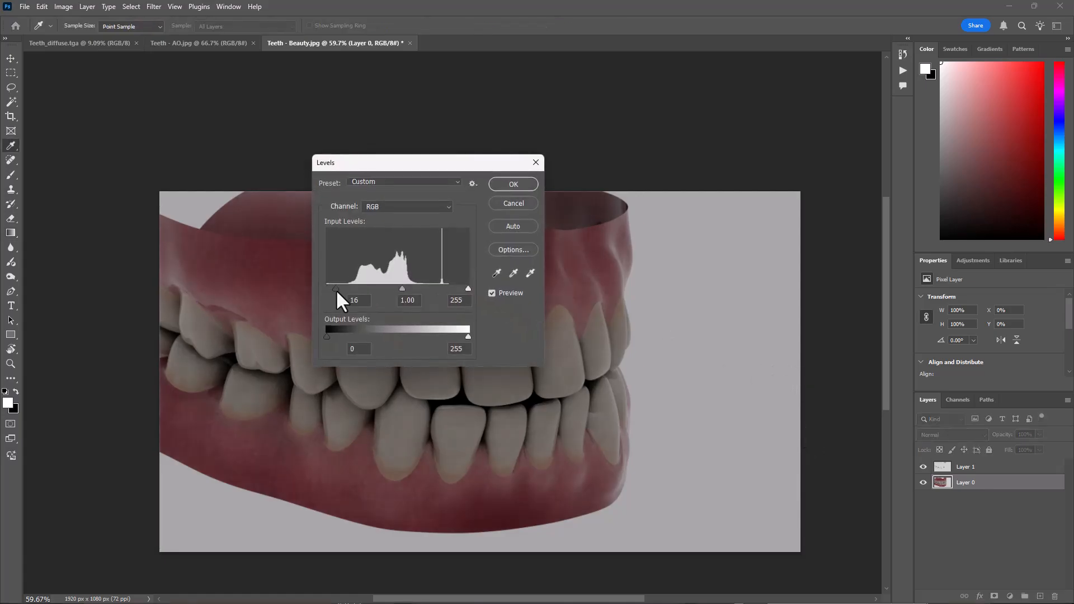
drag(468, 288, 422, 287)
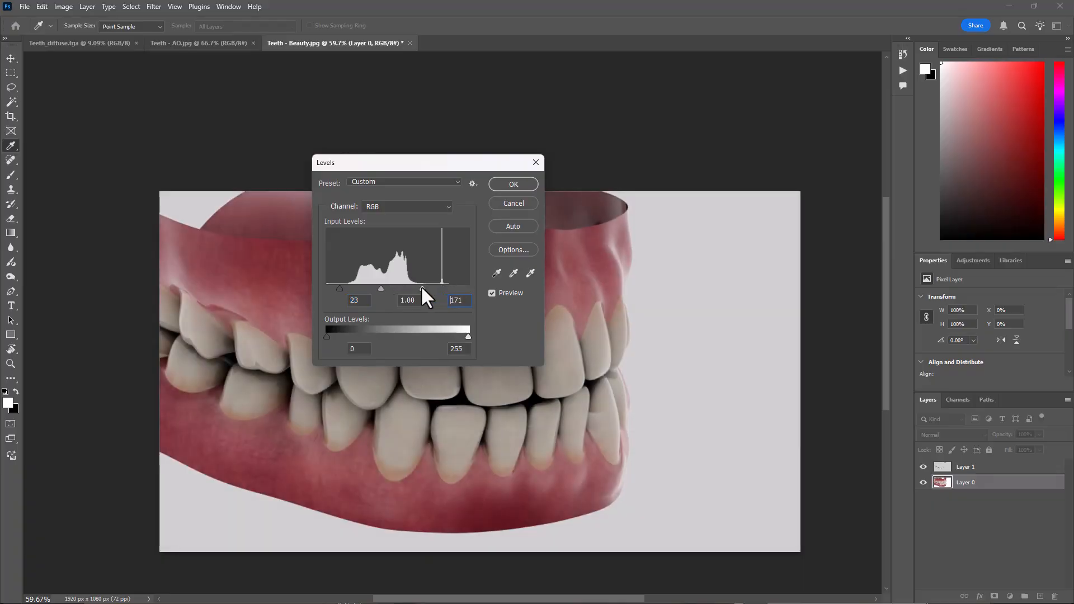
click(502, 186)
Step: Inspect the brightened teeth render with Layer 1 visible, and view it again with that layer hidden
drag(530, 441, 547, 439)
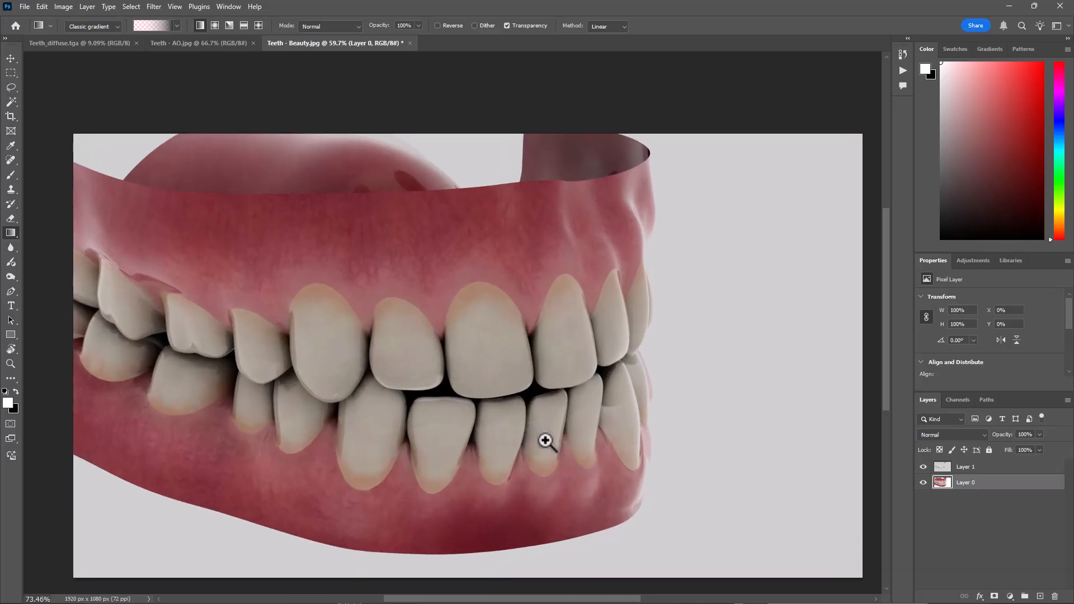
drag(532, 396, 569, 384)
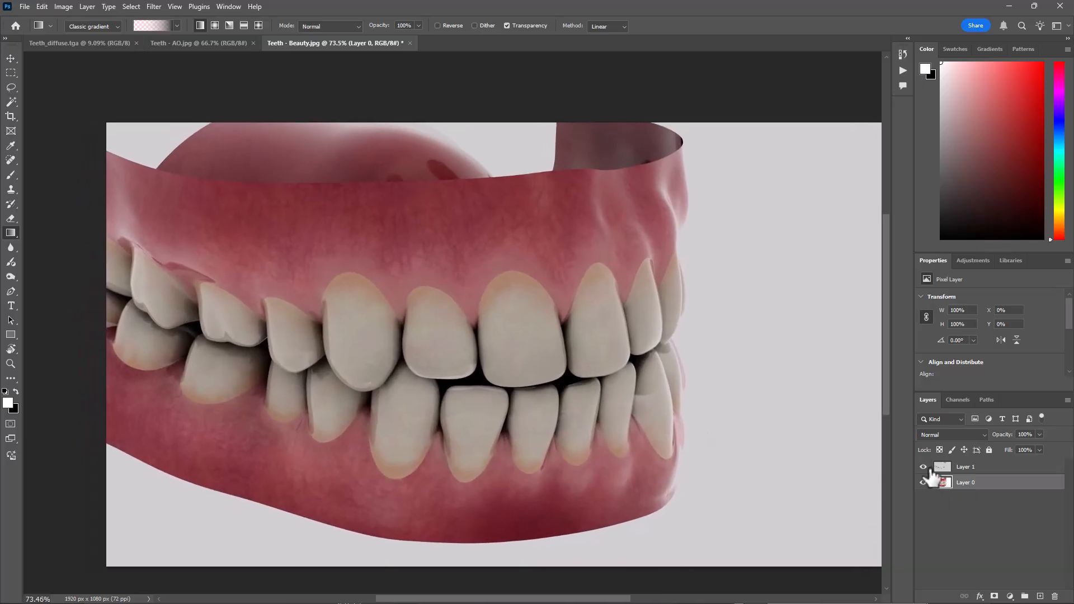
click(923, 467)
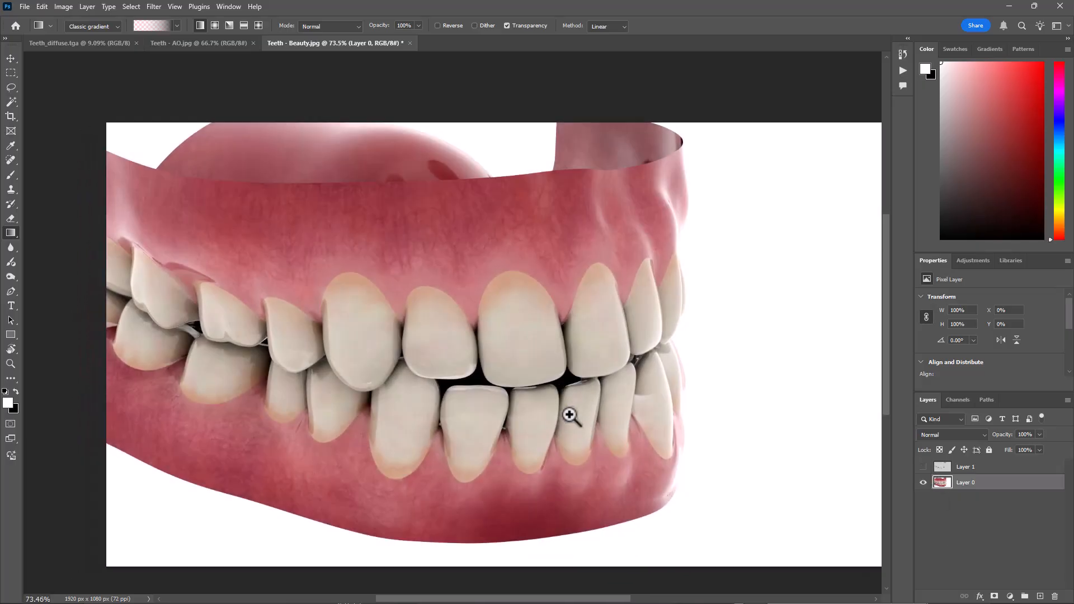
drag(570, 413, 552, 420)
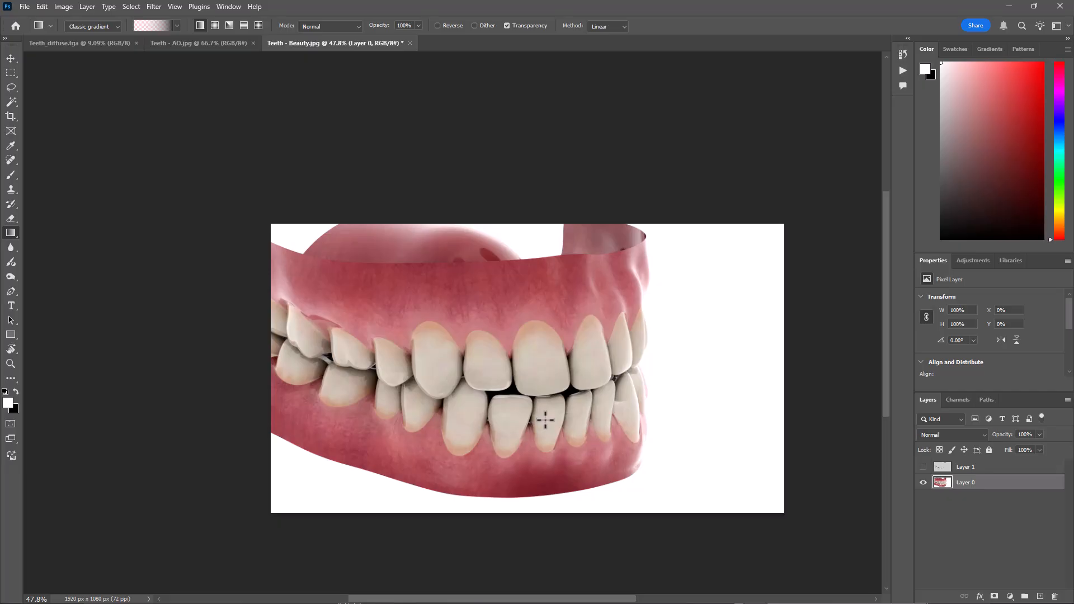
drag(532, 439, 556, 447)
Step: Compare the level-adjusted render with and without the ambient occlusion layer, both overall and close up at the front teeth, leaving the layer hidden
click(924, 467)
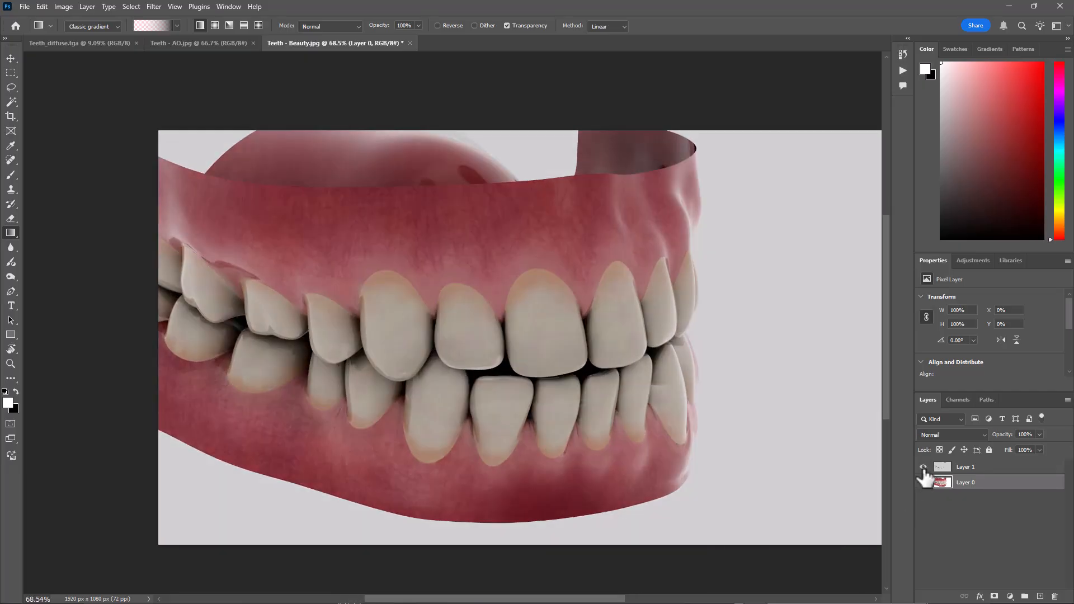
click(924, 467)
click(923, 466)
click(923, 466)
click(923, 467)
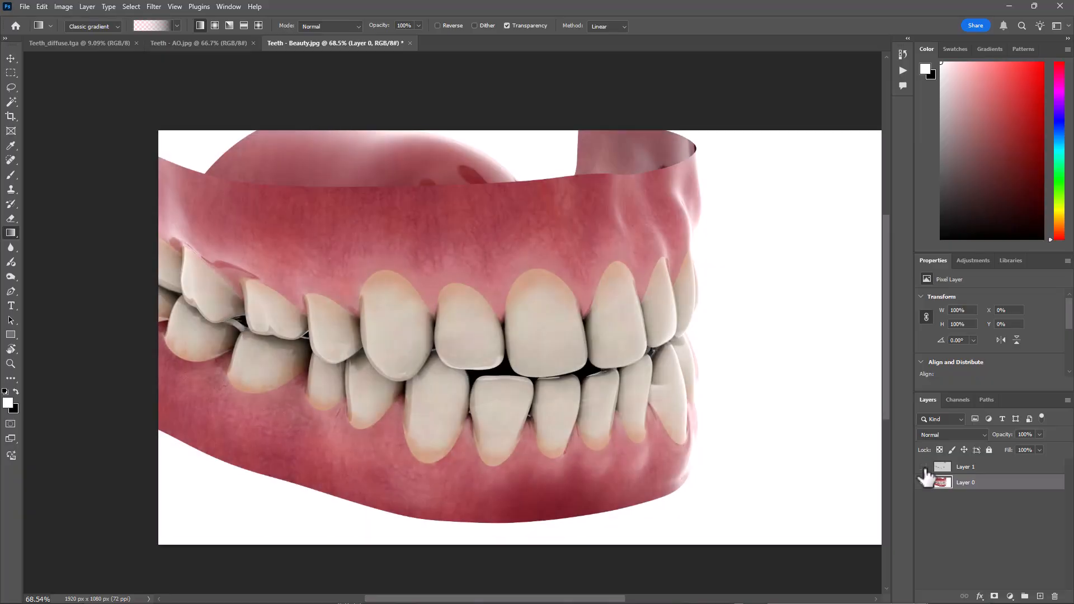
click(923, 466)
drag(581, 383, 626, 402)
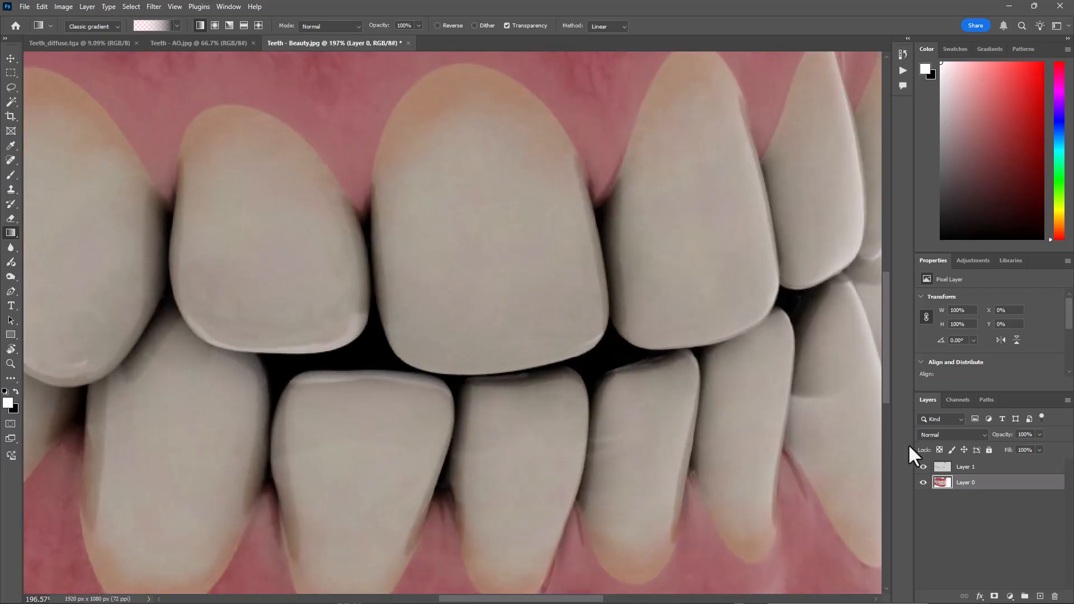
click(923, 466)
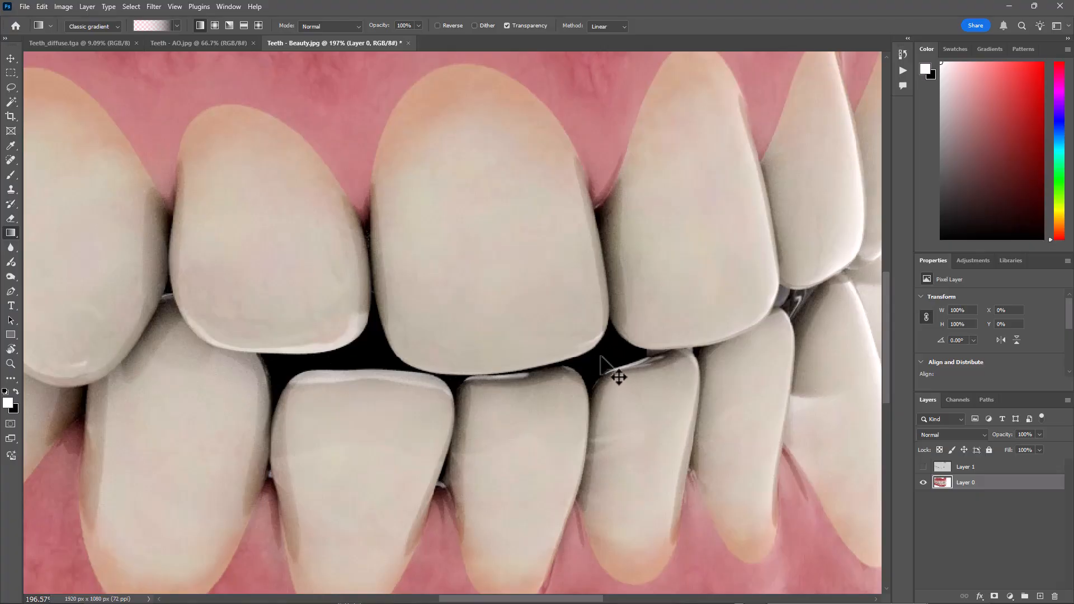
Step: Show the ambient occlusion Layer 1 again over the whole teeth render
alt+scroll(586, 364, down, 3)
alt+scroll(586, 365, down, 3)
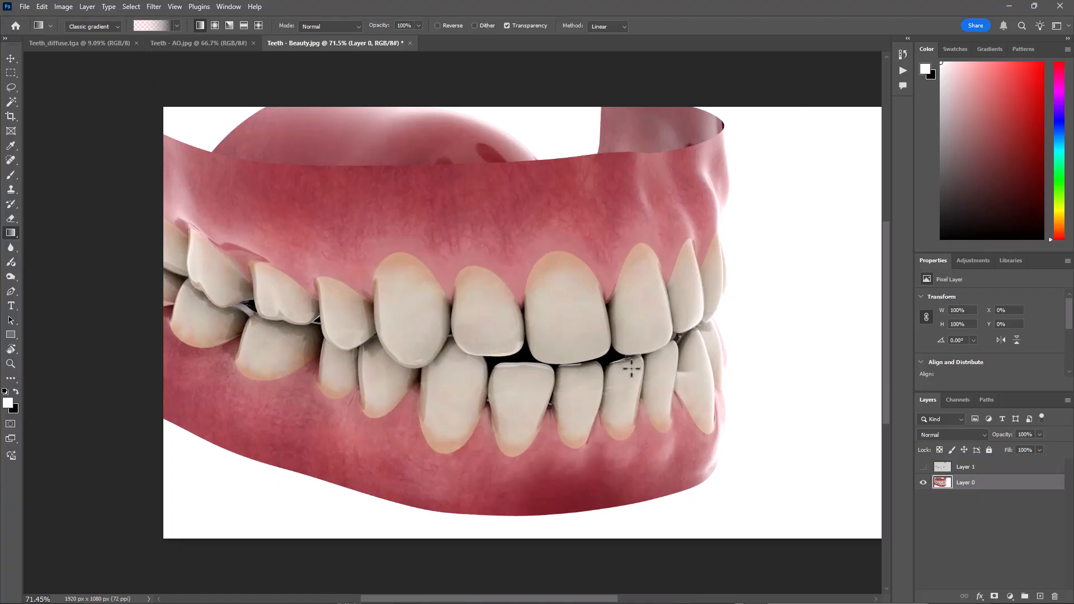
click(923, 467)
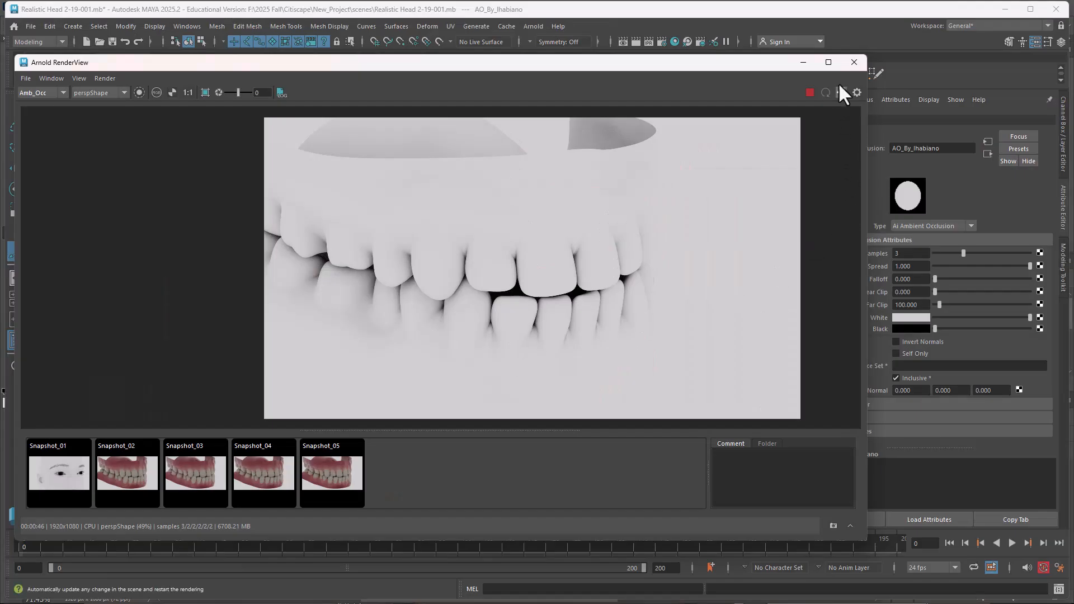
Step: Switch to Maya, reframe the teeth model from farther away at a new angle, and render it with Arnold
click(853, 63)
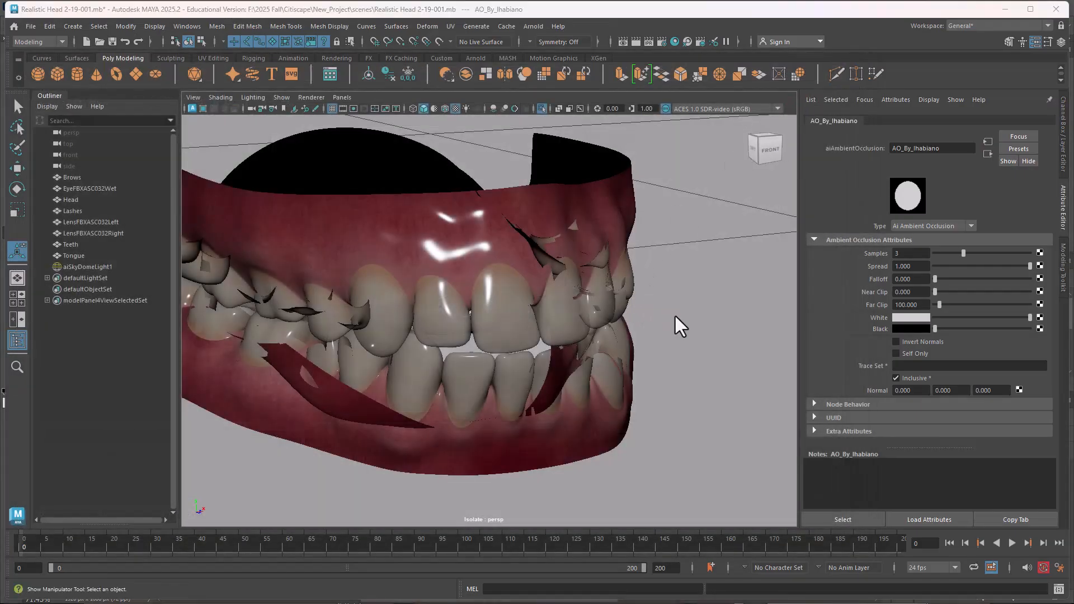
key(space)
alt+right_drag(667, 297, 606, 305)
mouse_move(603, 304)
alt+mouse_down()
mouse_move(624, 304)
mouse_move(611, 288)
alt+mouse_up()
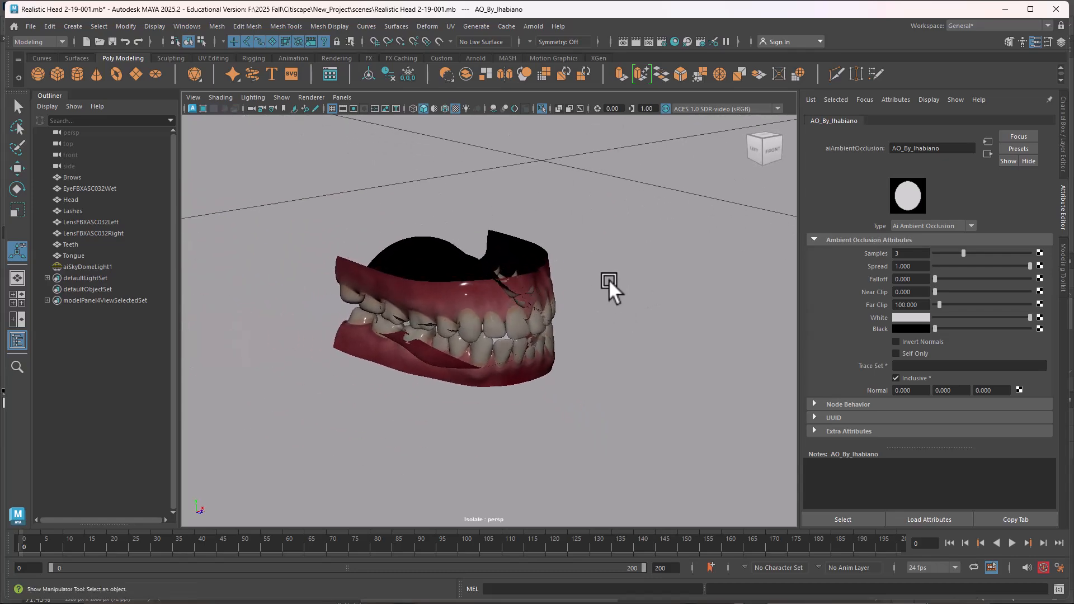
alt+middle_drag(612, 288, 647, 233)
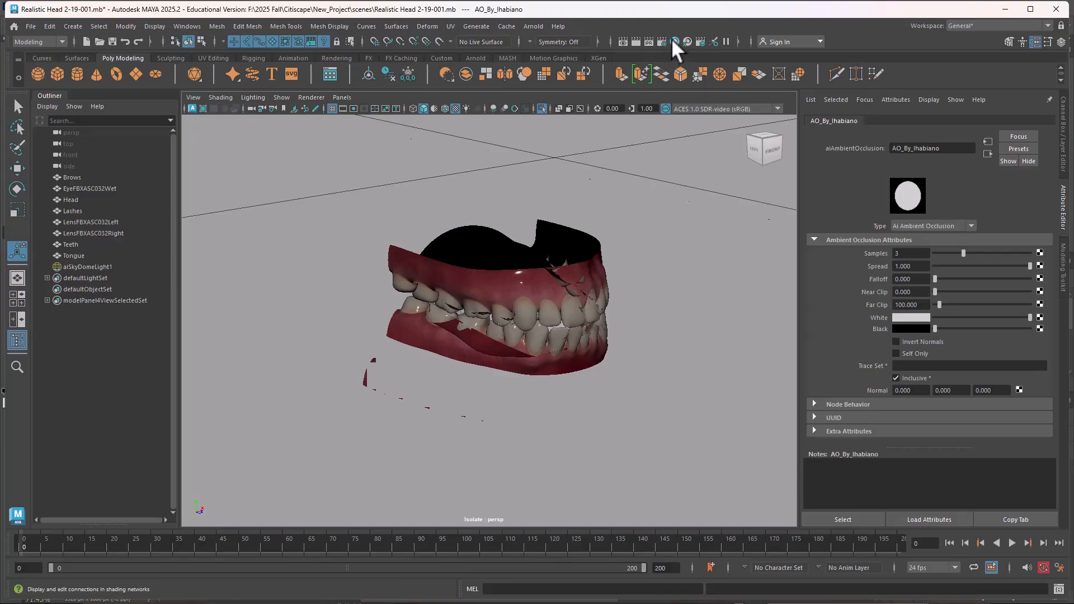
click(533, 27)
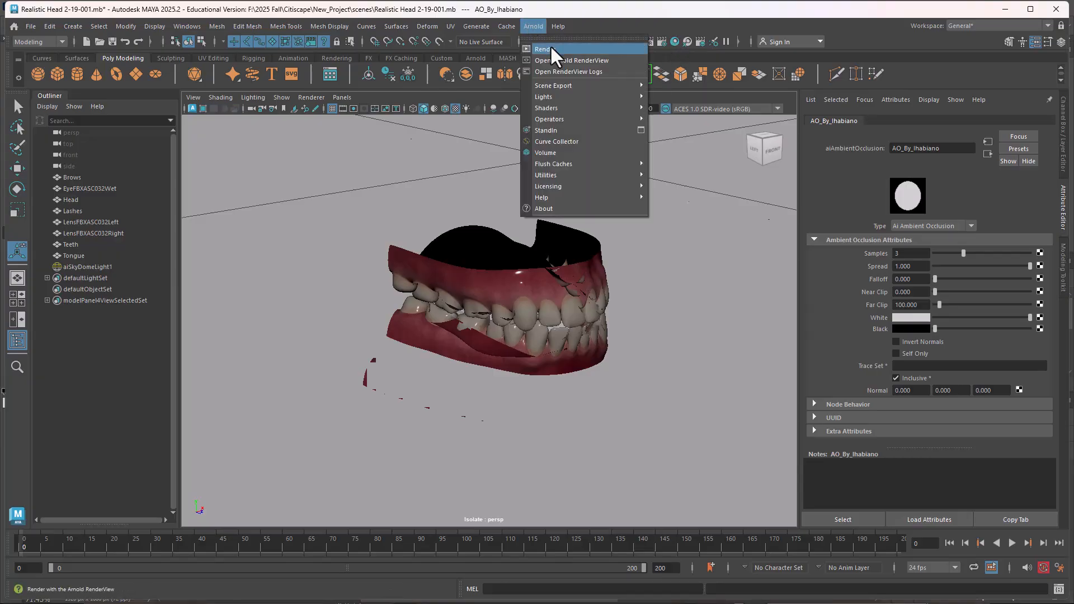
click(549, 45)
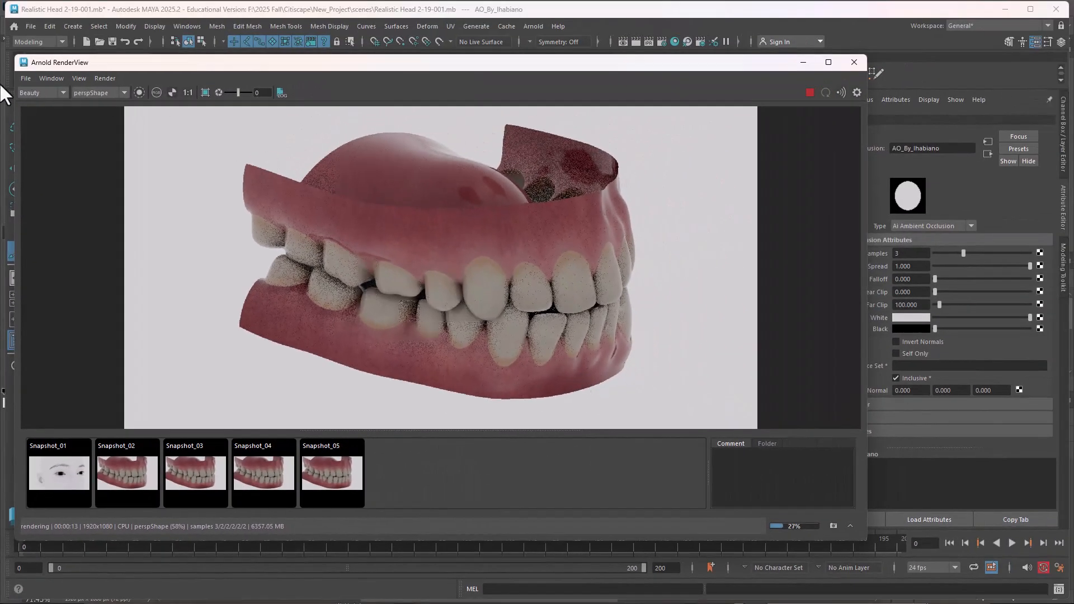
Step: Compare the Amb_Occ and Beauty passes of the new teeth render several times, leaving Beauty displayed
click(44, 112)
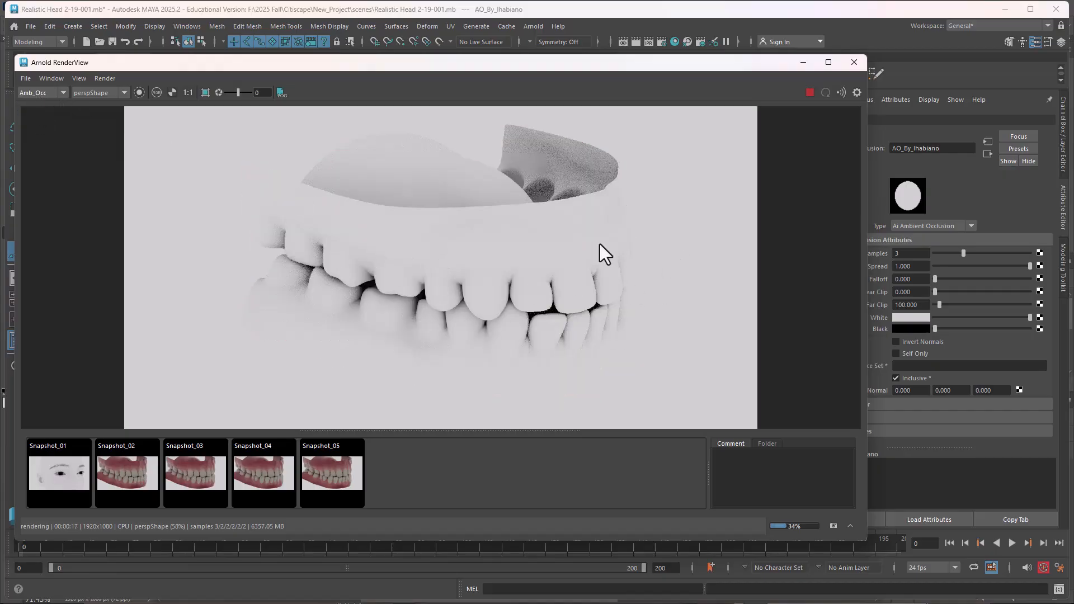
click(44, 93)
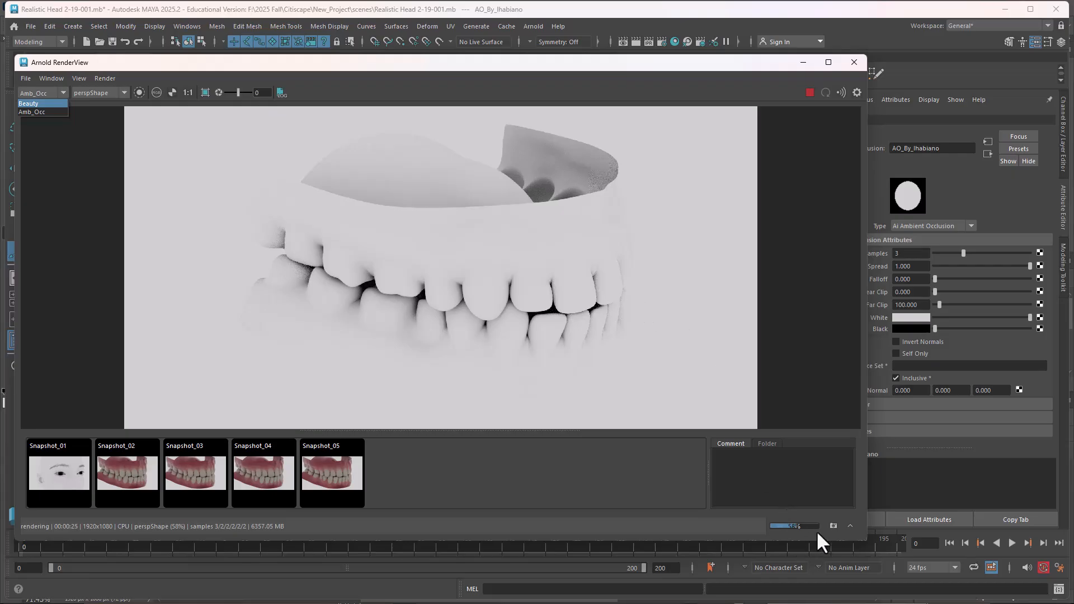
click(40, 110)
click(43, 93)
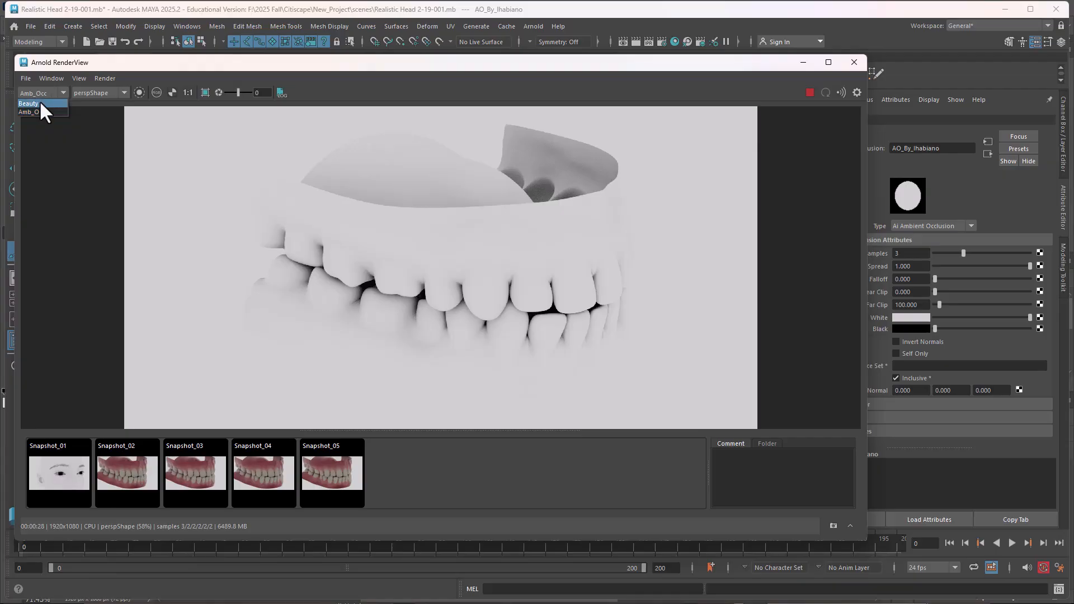
click(41, 104)
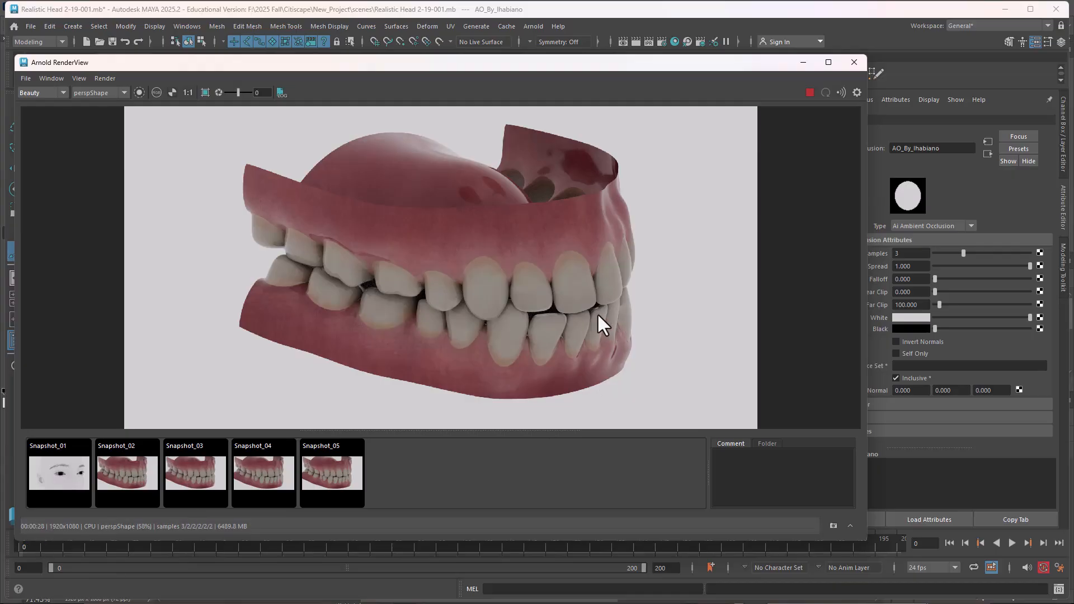
click(43, 93)
click(44, 110)
click(45, 96)
click(45, 103)
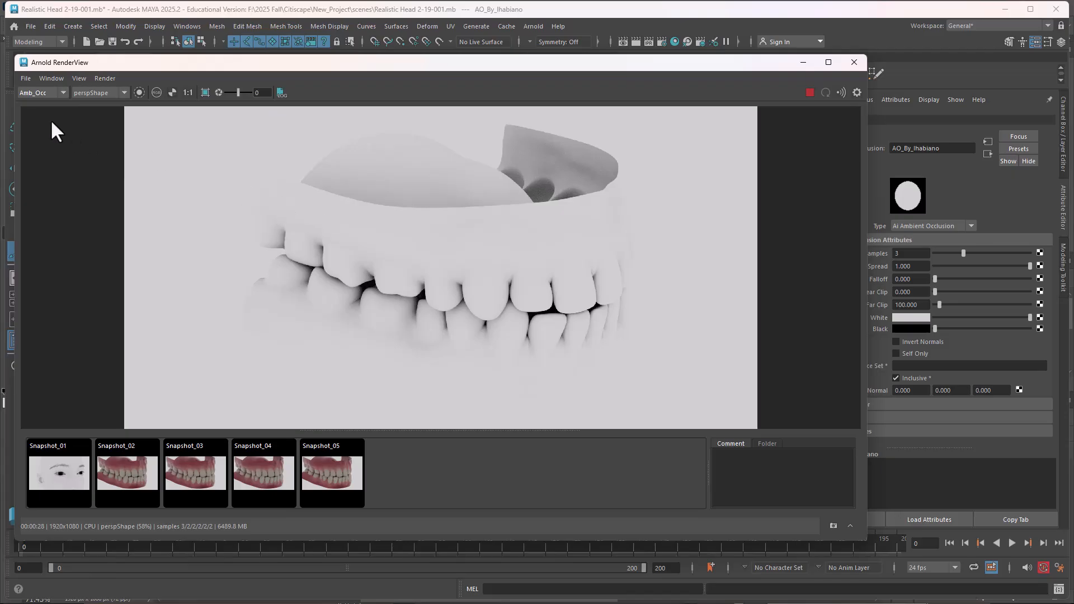
click(43, 93)
click(44, 103)
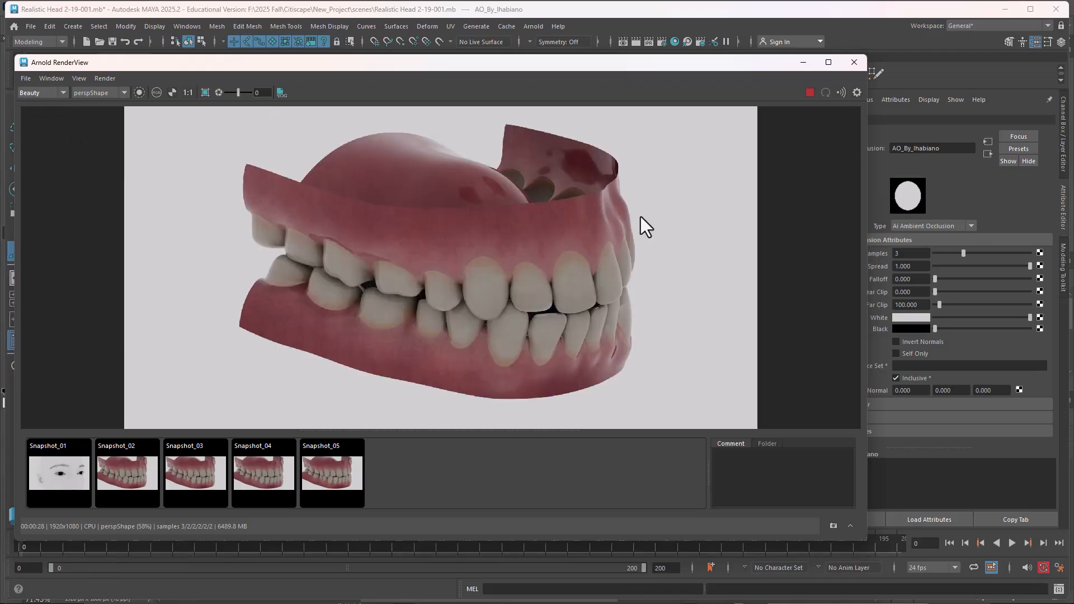
Step: Inspect the Teeth_diffuse.tga node in the material graph, and view its texture image in Photoshop
click(804, 63)
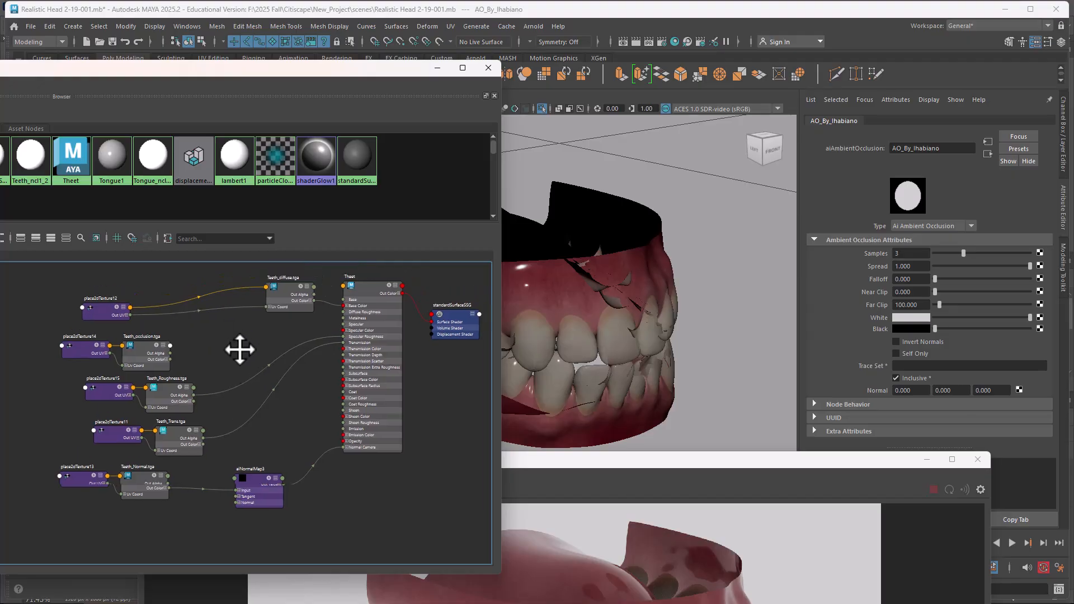
alt+middle_drag(240, 350, 240, 367)
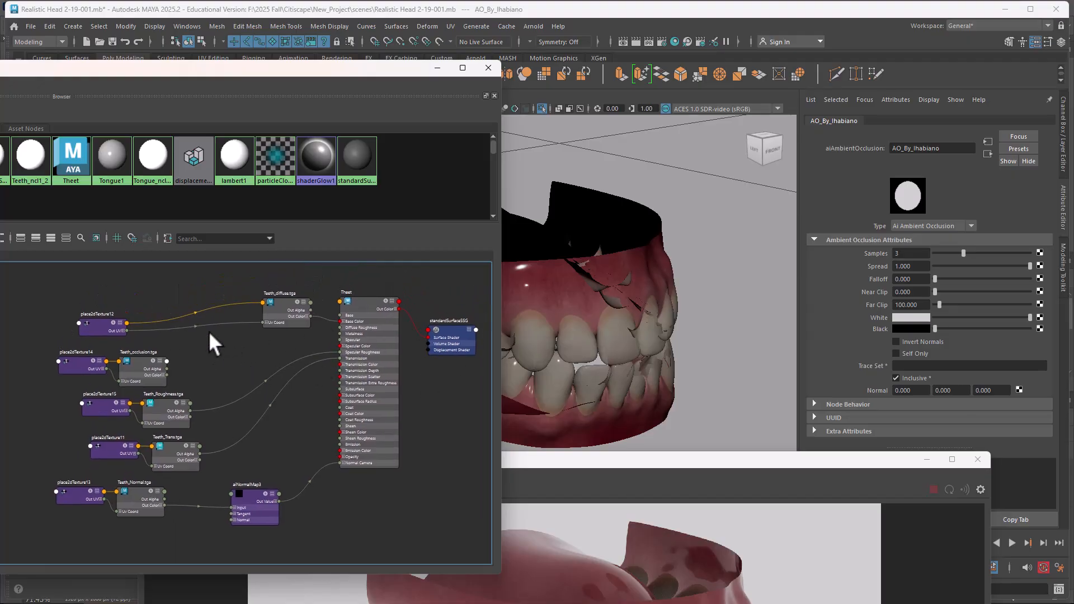
drag(89, 284, 210, 294)
scroll(210, 289, up, 8)
alt+middle_drag(210, 288, 220, 383)
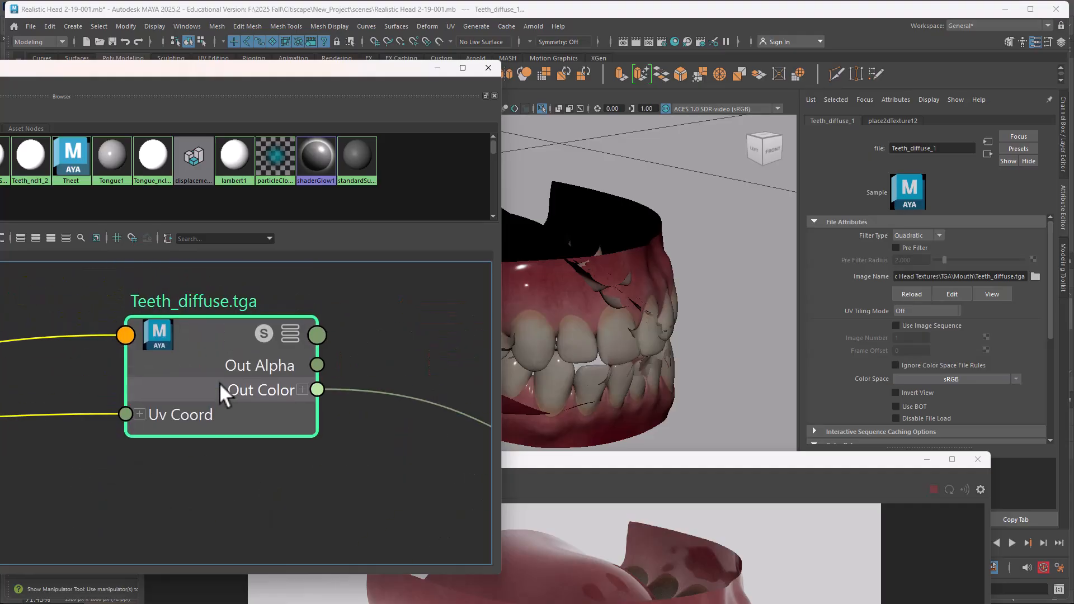
scroll(289, 415, down, 4)
alt+middle_drag(258, 447, 317, 326)
key(alt+Tab)
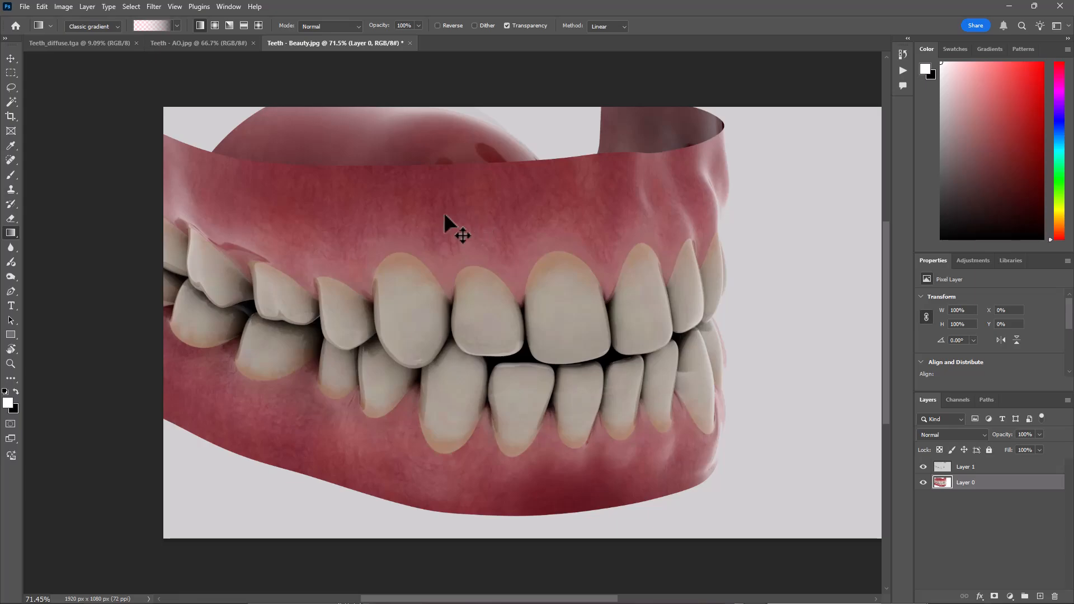
key(ctrl+Tab)
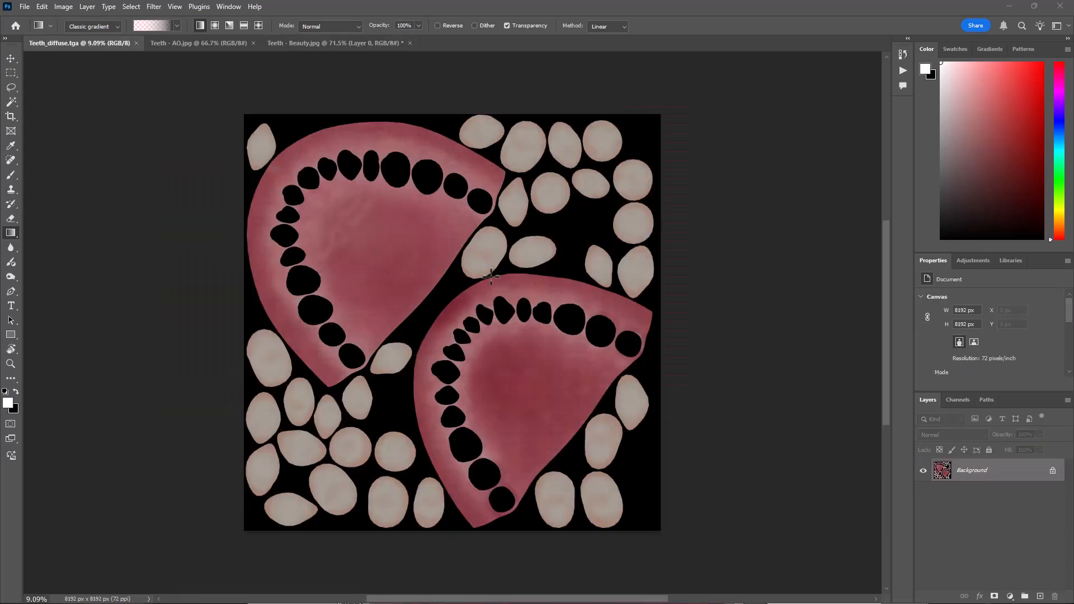
Step: Back in Maya, move the Teeth_occlusion.tga node closer to the material, just below the Teeth_diffuse.tga node
key(alt+Tab)
alt+middle_drag(404, 352, 300, 385)
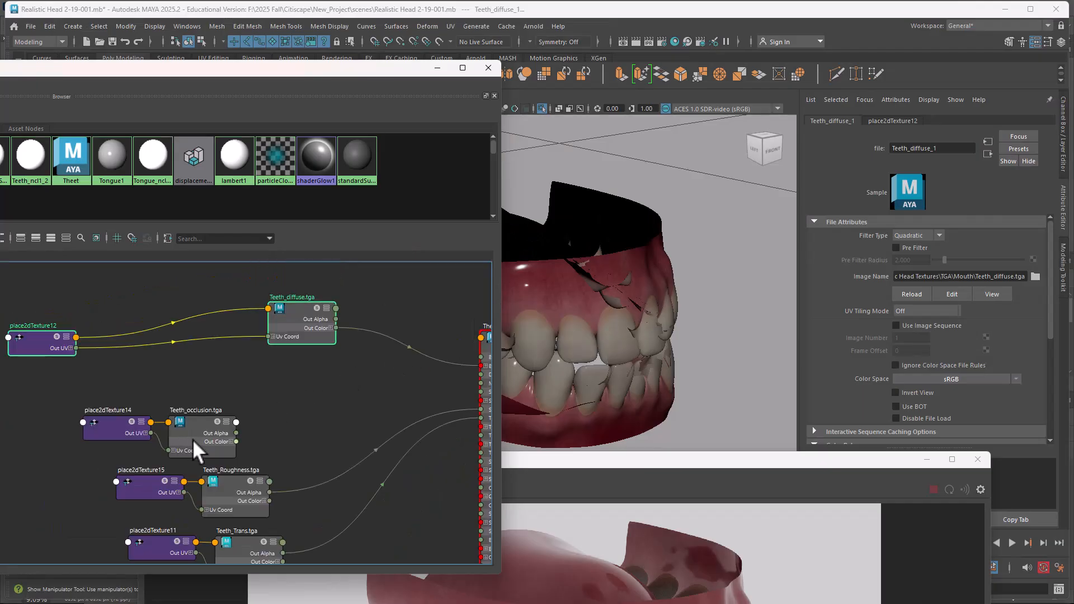
drag(192, 439, 264, 405)
key(f)
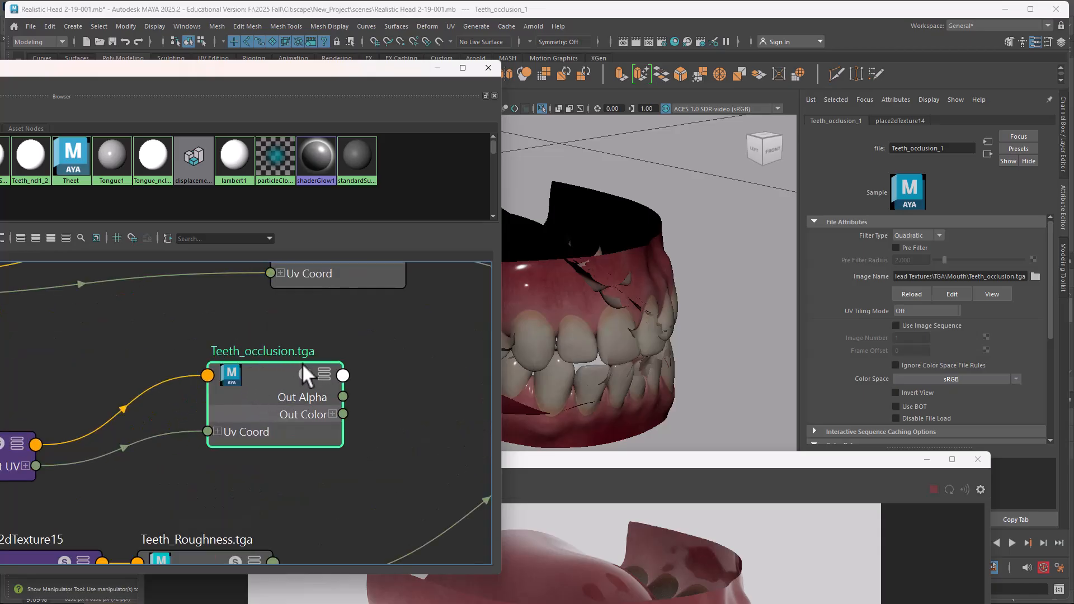
Step: View the Teeth_occlusion.tga texture image in Photoshop, and return to its node in Maya
key(alt+Tab)
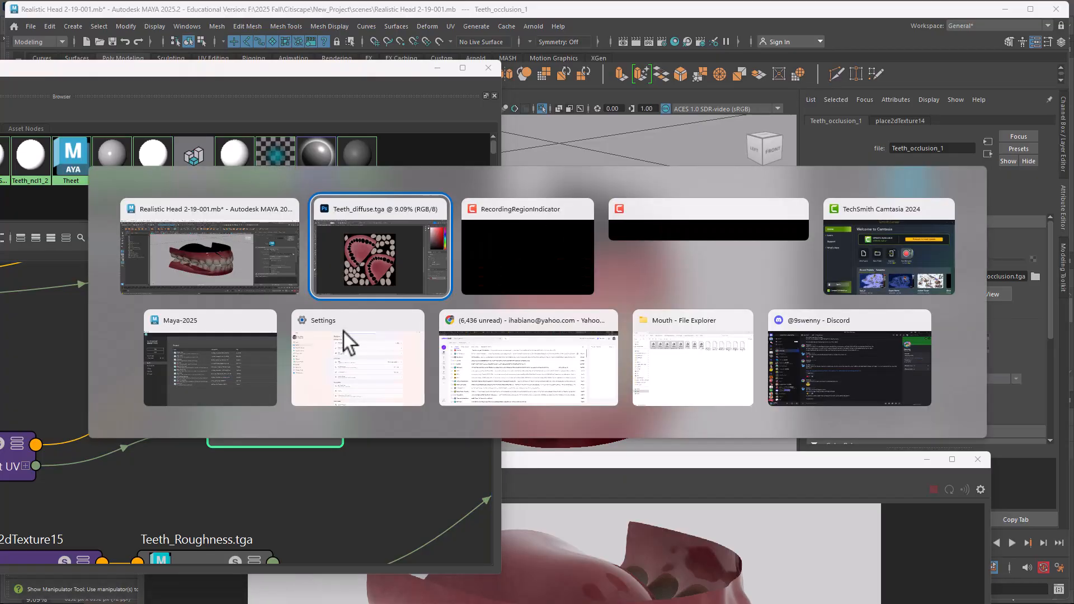
click(444, 199)
click(452, 46)
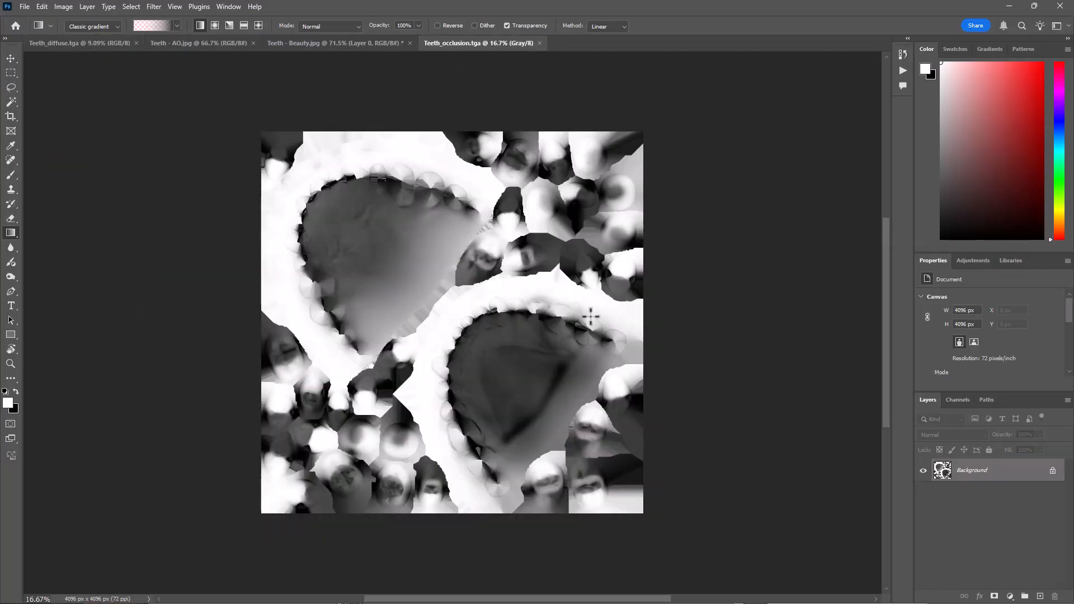
alt+scroll(542, 334, up, 3)
drag(523, 211, 508, 266)
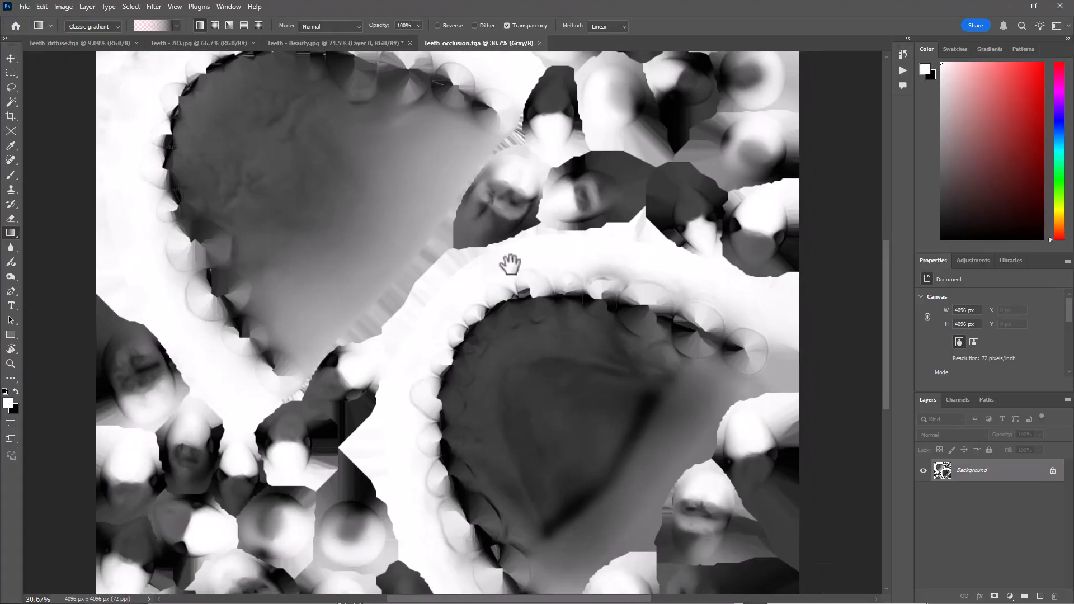
key(alt+Tab)
key(alt+Tab)
click(529, 268)
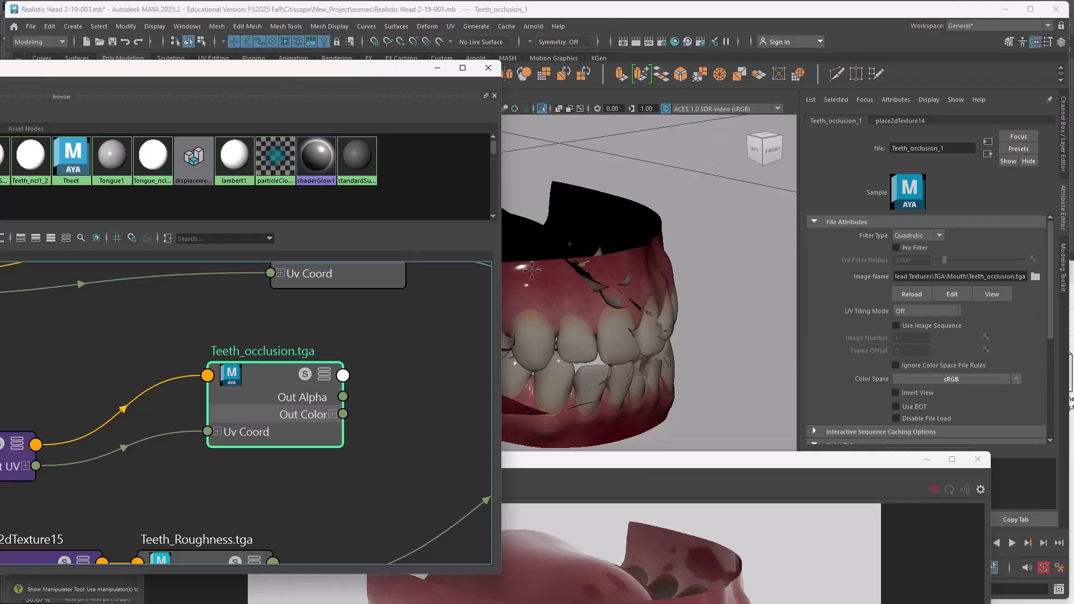
scroll(329, 325, down, 2)
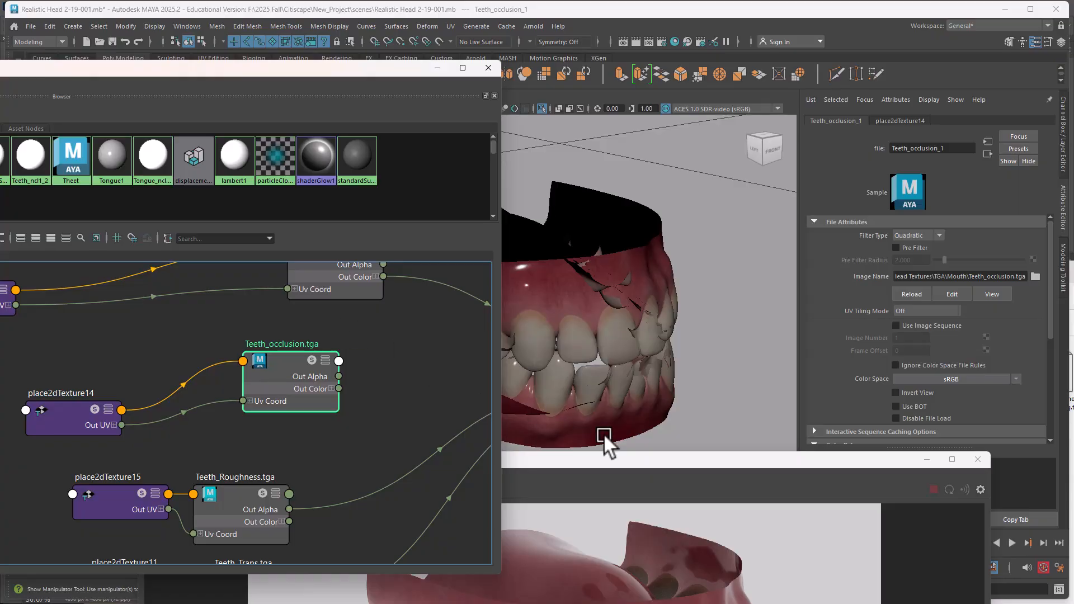
Step: Switch to Photoshop, select Layer 1 in Teeth - Beauty.jpg, and review its blend mode without changing it
key(alt+Tab)
click(512, 250)
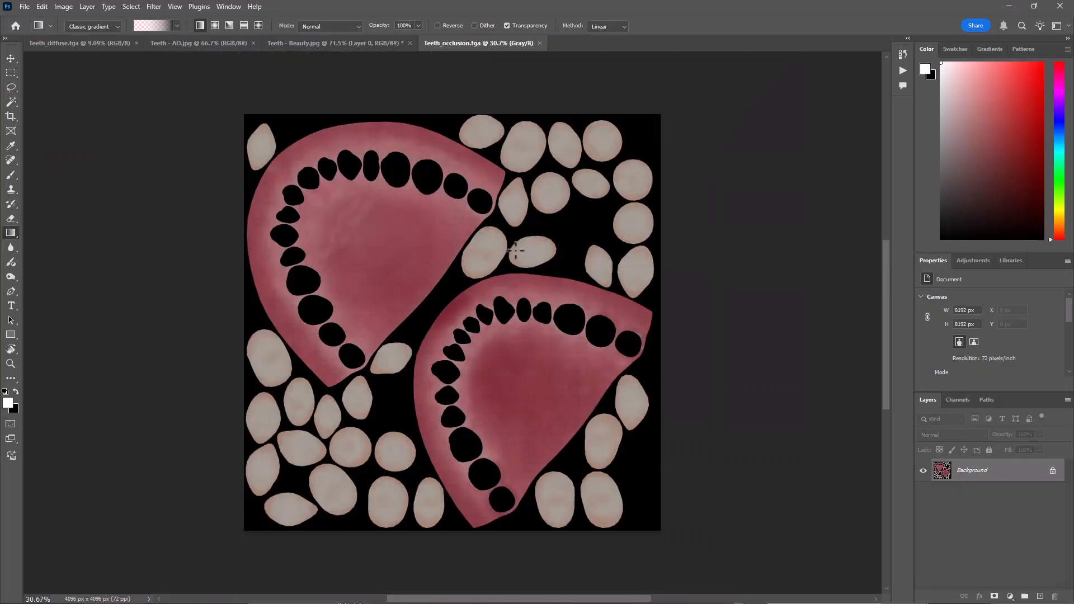
key(ctrl+Tab)
key(ctrl+Tab)
key(ctrl+Tab)
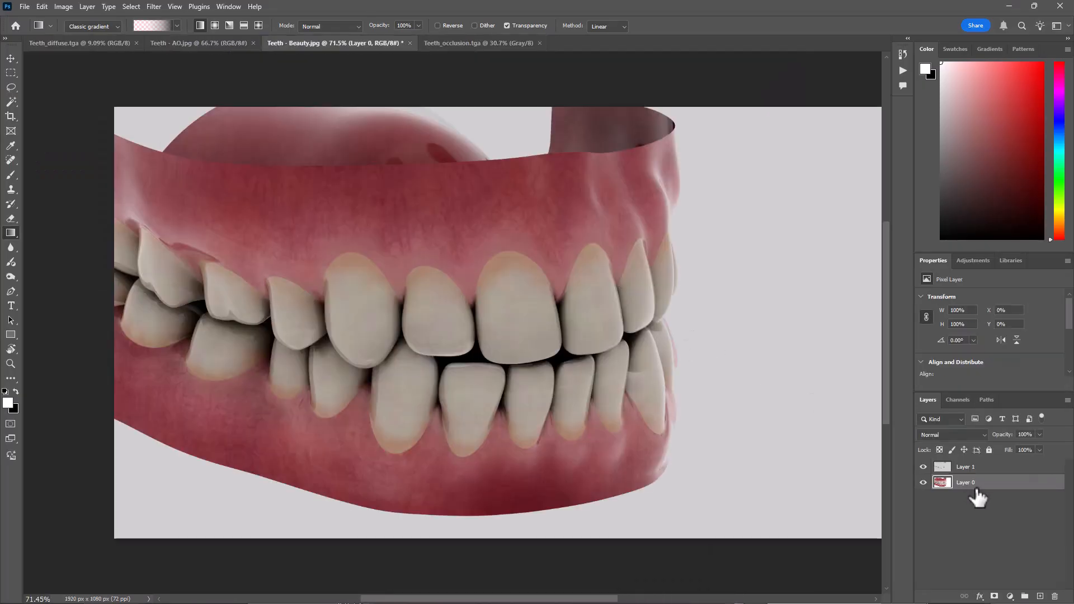
click(985, 468)
click(951, 435)
click(945, 482)
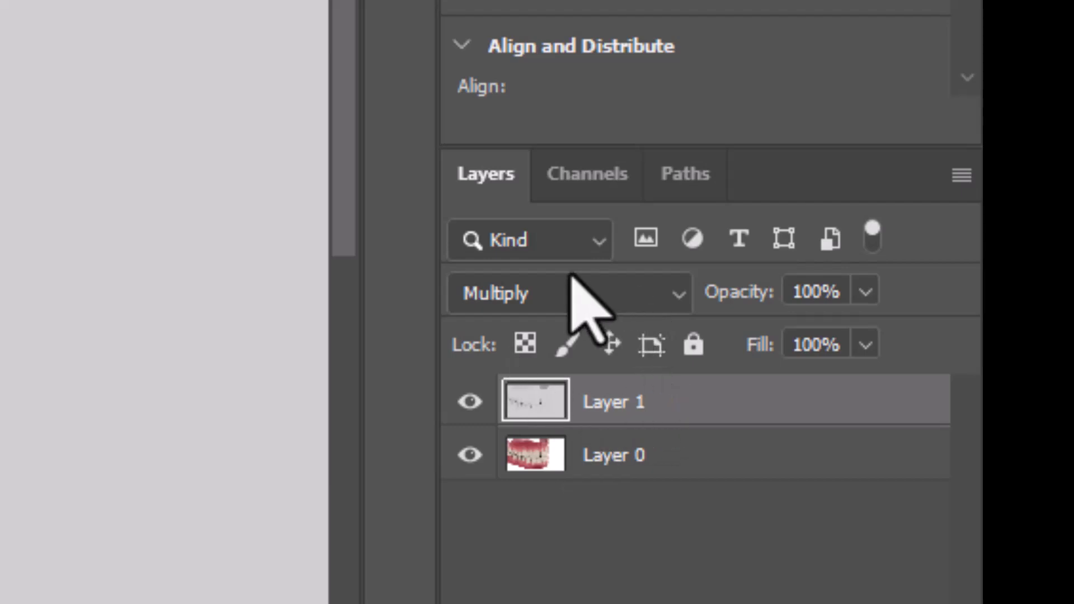
click(532, 291)
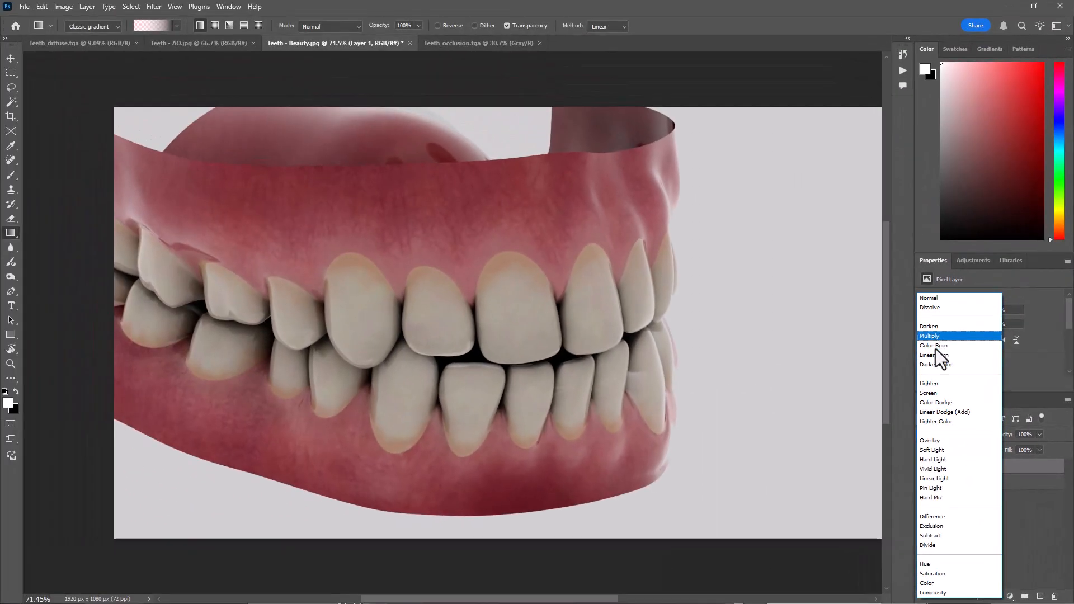
key(Escape)
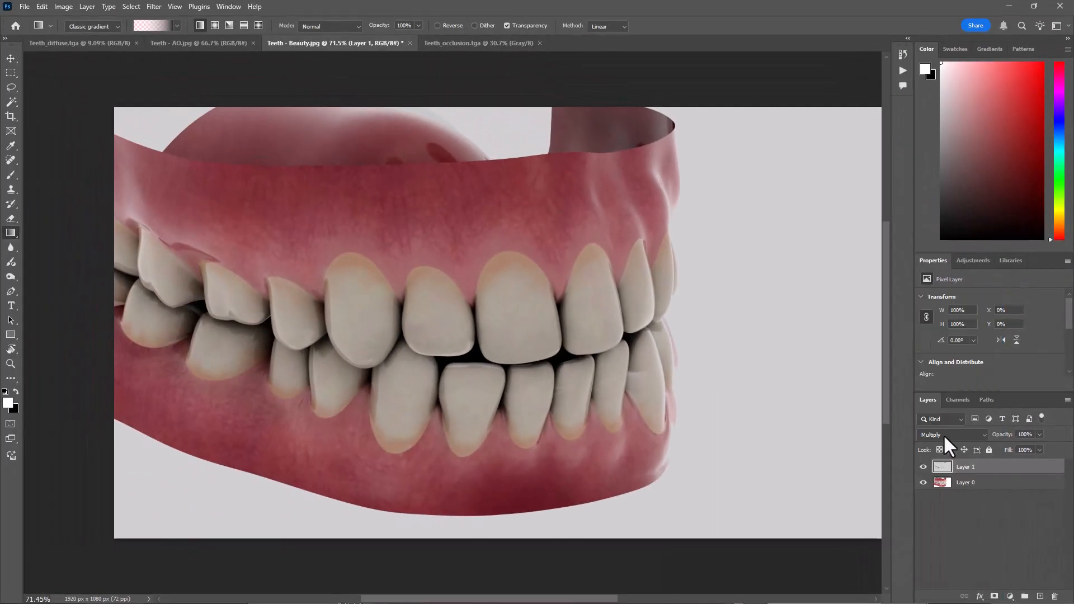
Step: Return to Maya and delete the connection from Teeth_diffuse.tga's Out Color to the Theet material's Base Color
key(alt+Tab)
scroll(362, 357, down, 3)
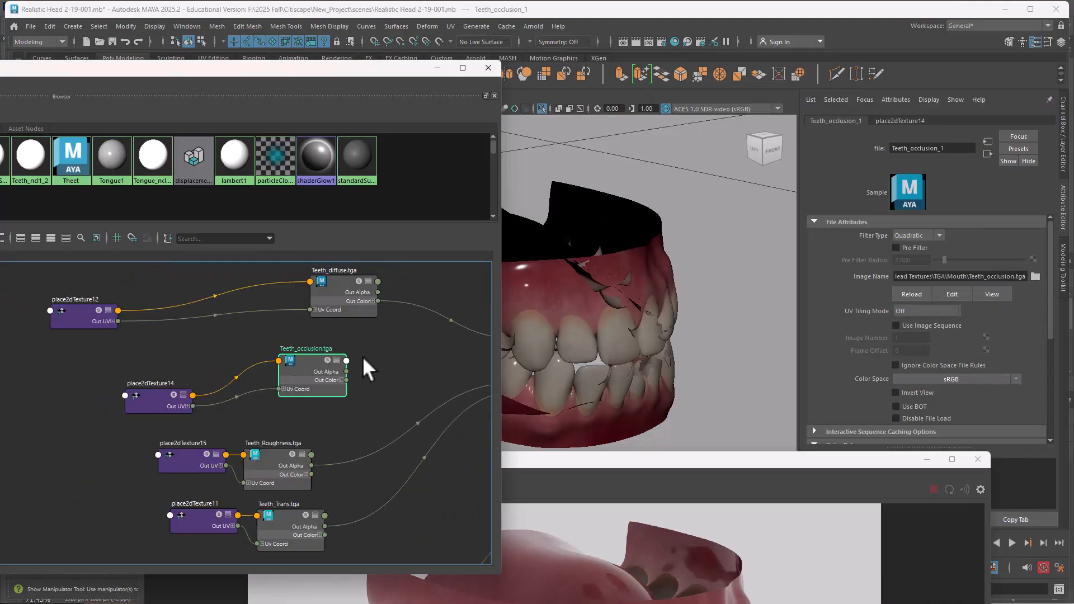
alt+middle_drag(373, 352, 257, 371)
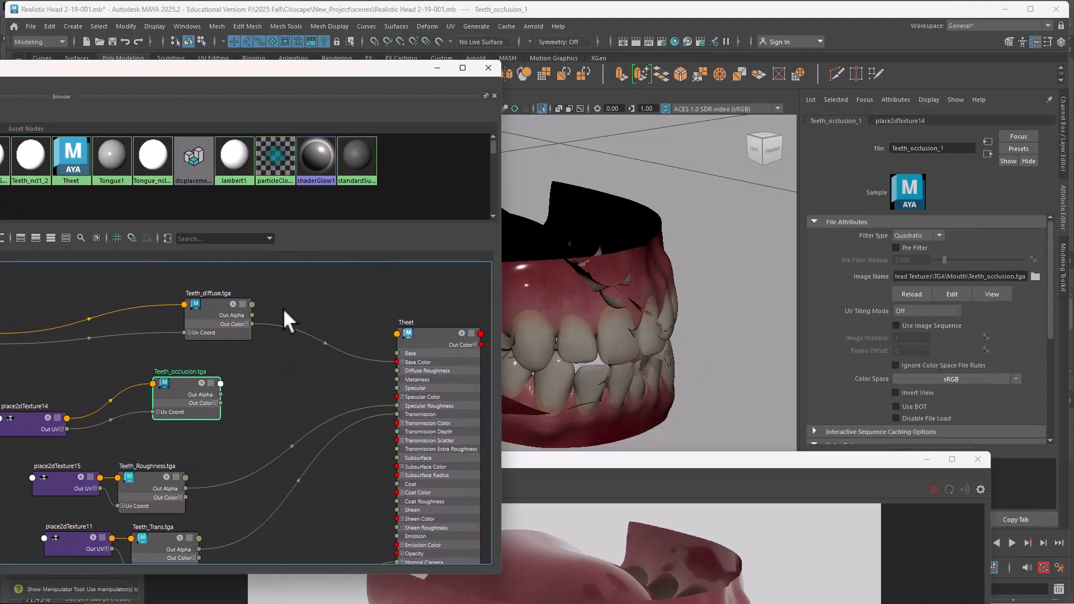
click(295, 367)
key(Delete)
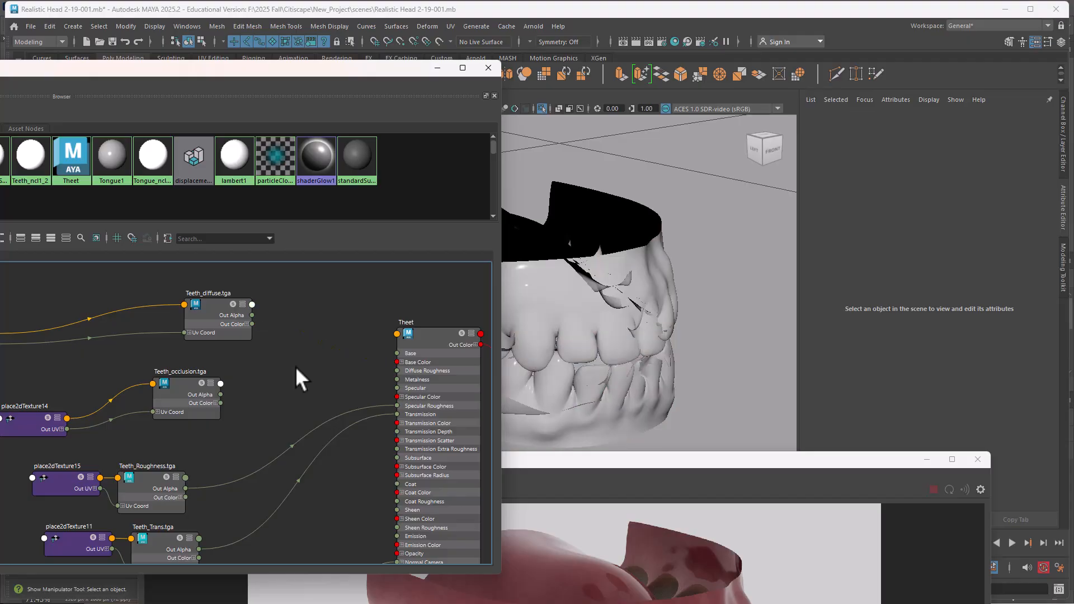
Step: Create an aiMultiply node between the teeth texture nodes and the Theet material
key(Tab)
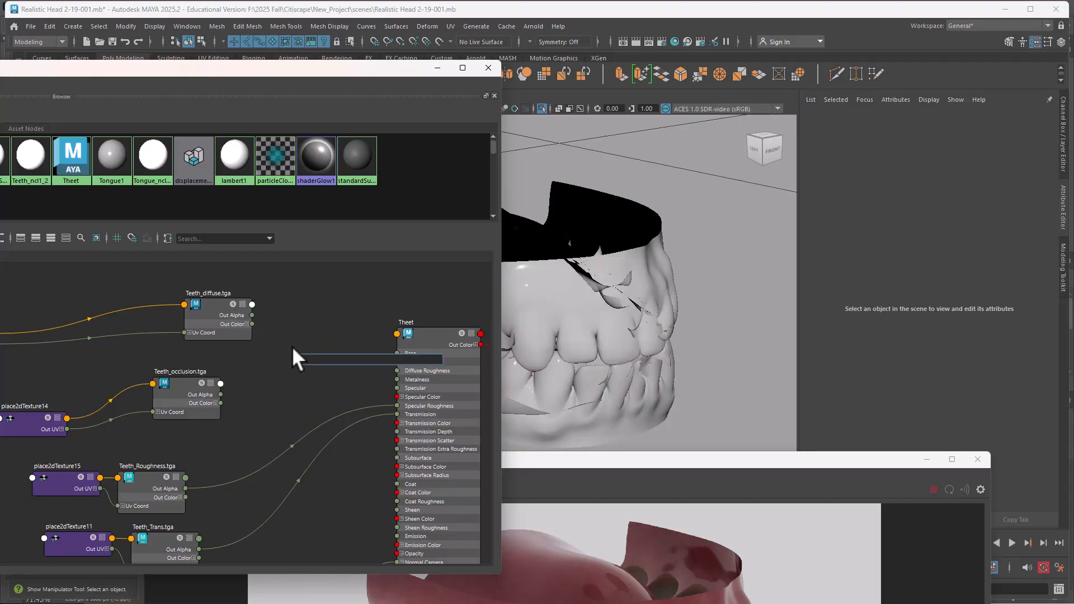
text(aim)
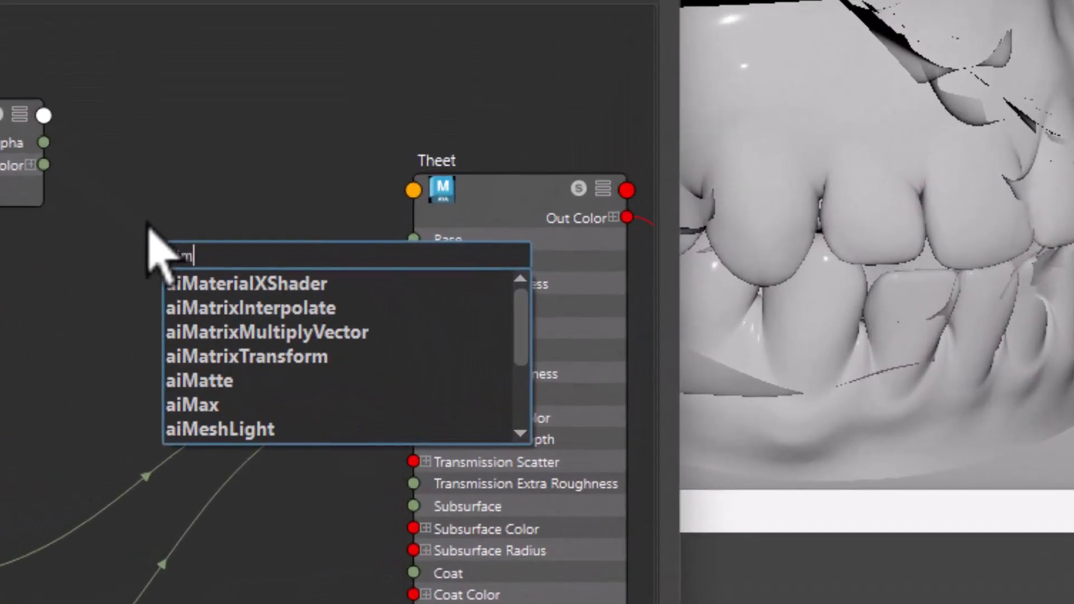
text(ul)
key(Down)
key(Return)
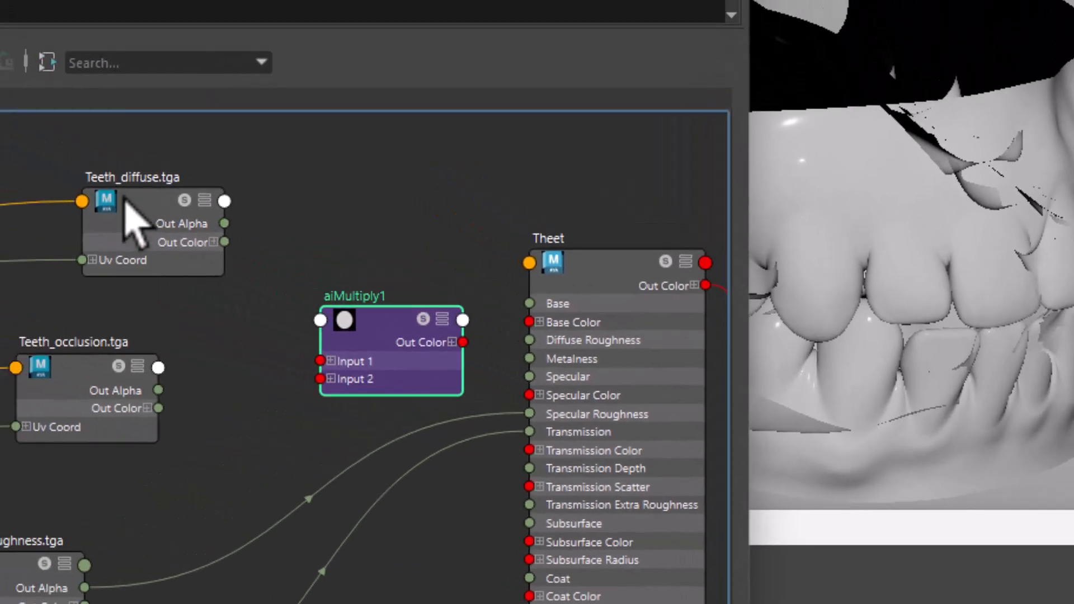
Step: Connect Teeth_diffuse.tga's Out Color to Input 1 of aiMultiply1, bringing the multiply node closer to the textures
drag(136, 239, 60, 234)
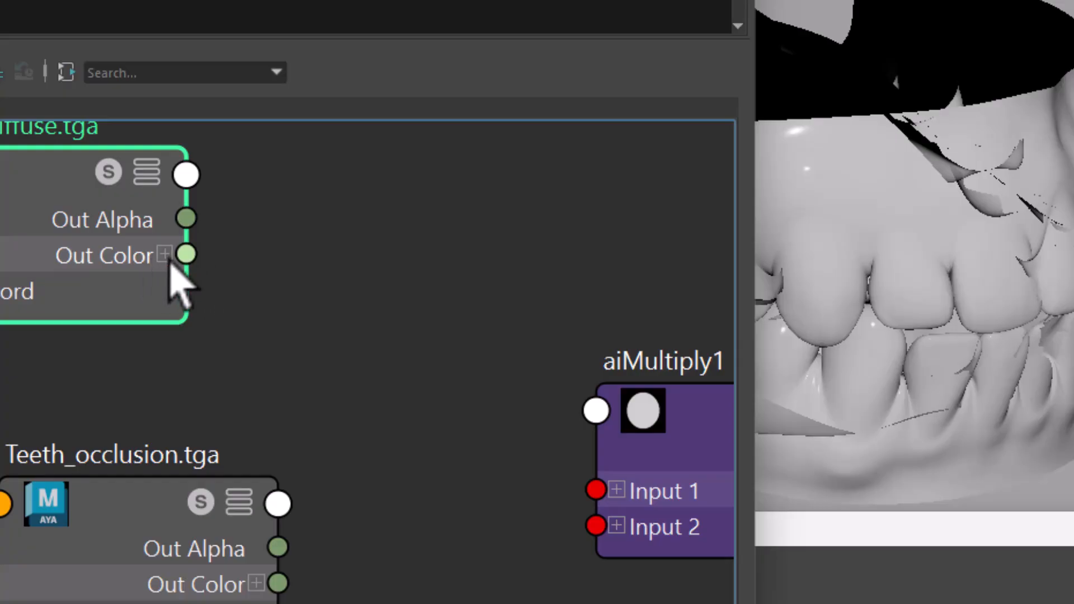
drag(186, 255, 616, 495)
drag(678, 463, 455, 353)
Step: Move the Teeth_occlusion.tga node beneath the diffuse node and connect its Out Color to Input 2 of aiMultiply1
drag(76, 496, 14, 439)
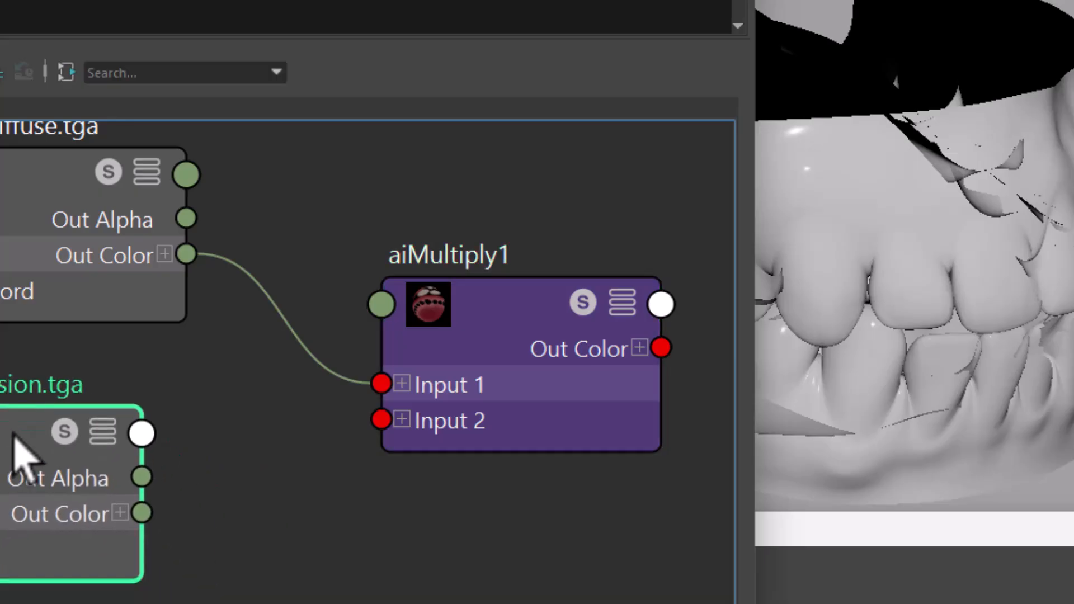
drag(161, 521, 382, 418)
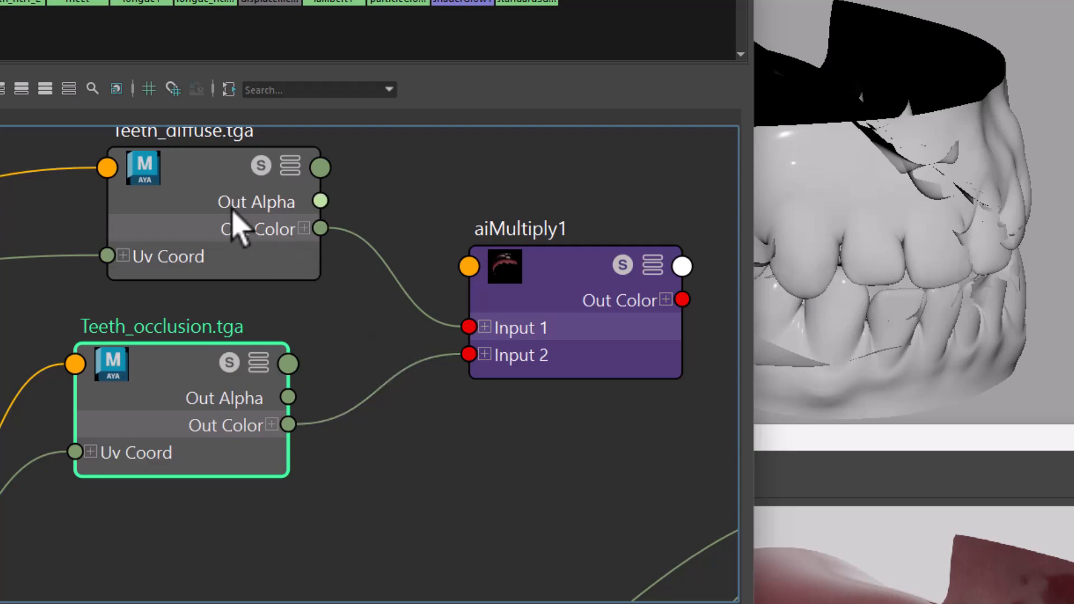
alt+middle_drag(344, 305, 303, 337)
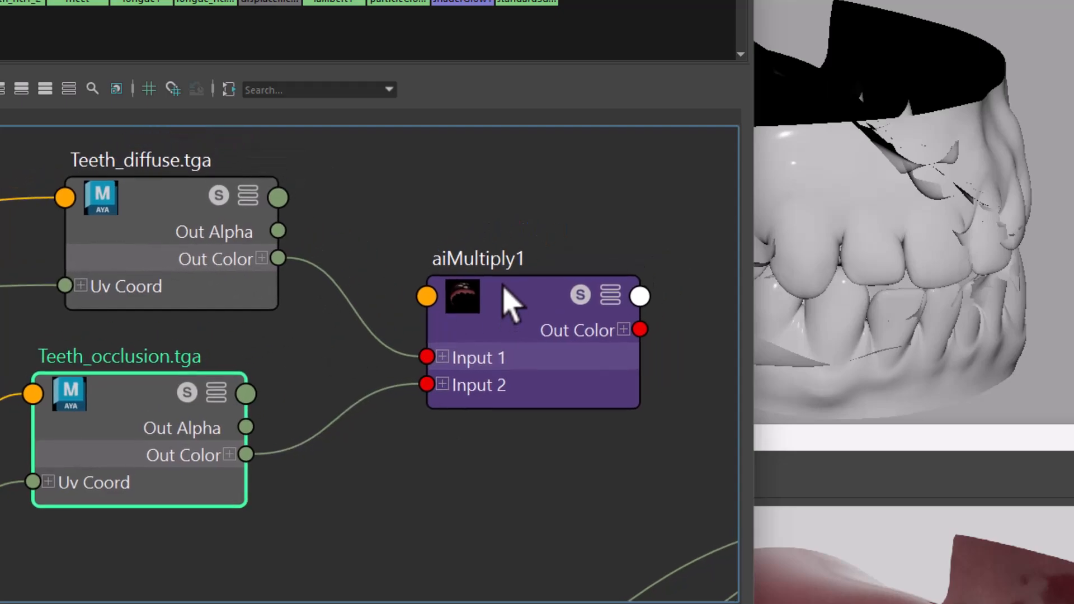
Step: Switch to Photoshop to check the Multiply blend mode of Layer 1, and return to Maya
key(alt+Tab)
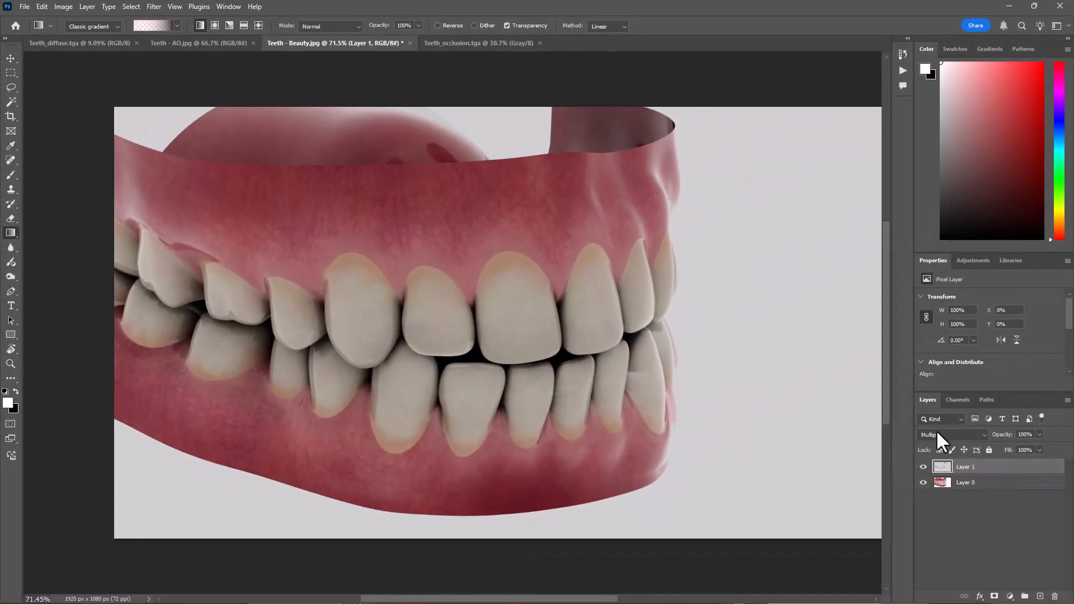
key(alt+Tab)
Step: Shift the Teeth_diffuse.tga and Teeth_occlusion.tga nodes slightly upward to tidy the shading graph
scroll(275, 393, down, 4)
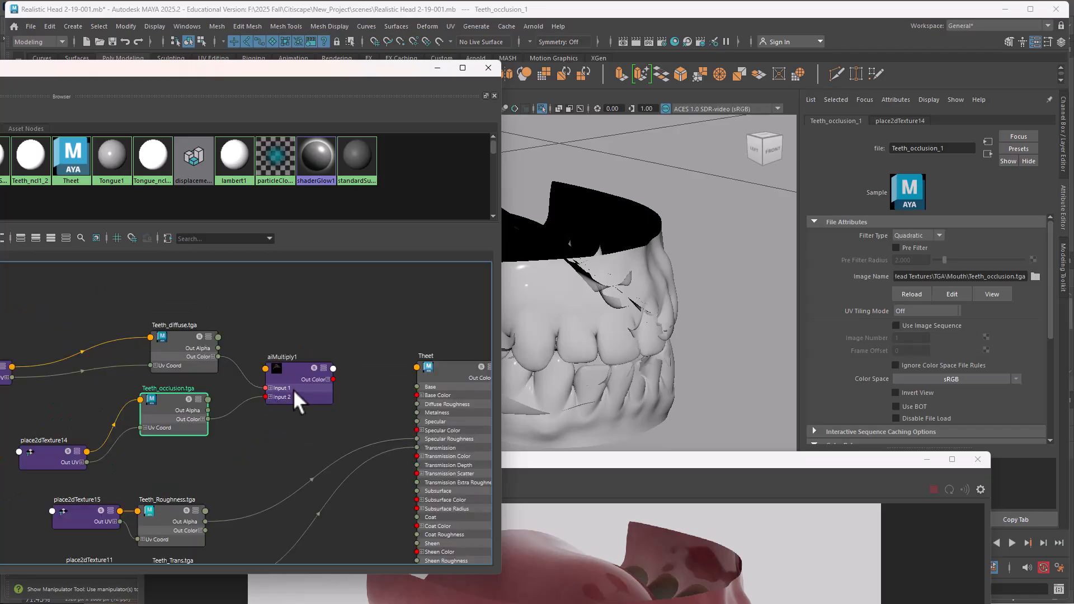
drag(170, 340, 169, 316)
drag(191, 405, 190, 384)
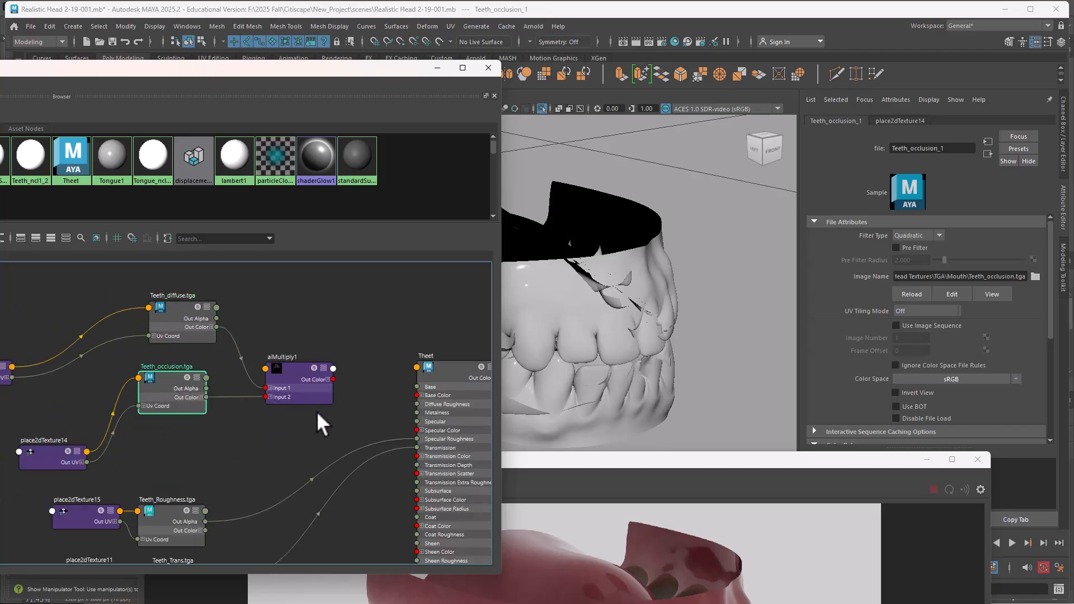
Step: Connect aiMultiply1's Out Color to the Base Color of the Theet material
click(488, 439)
scroll(358, 420, up, 3)
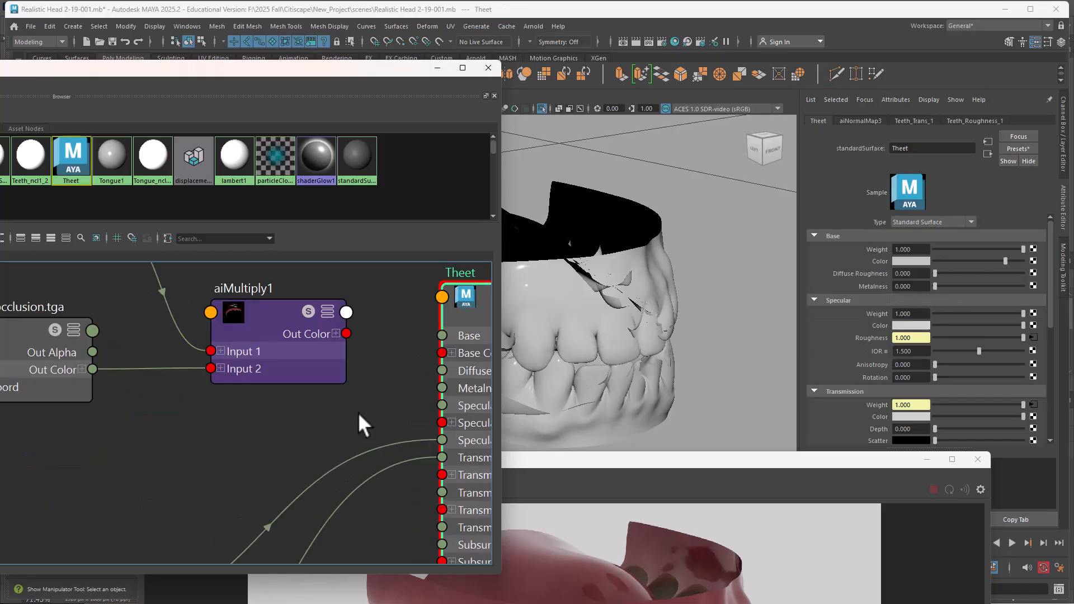
scroll(359, 413, down, 3)
middle_drag(364, 318, 260, 382)
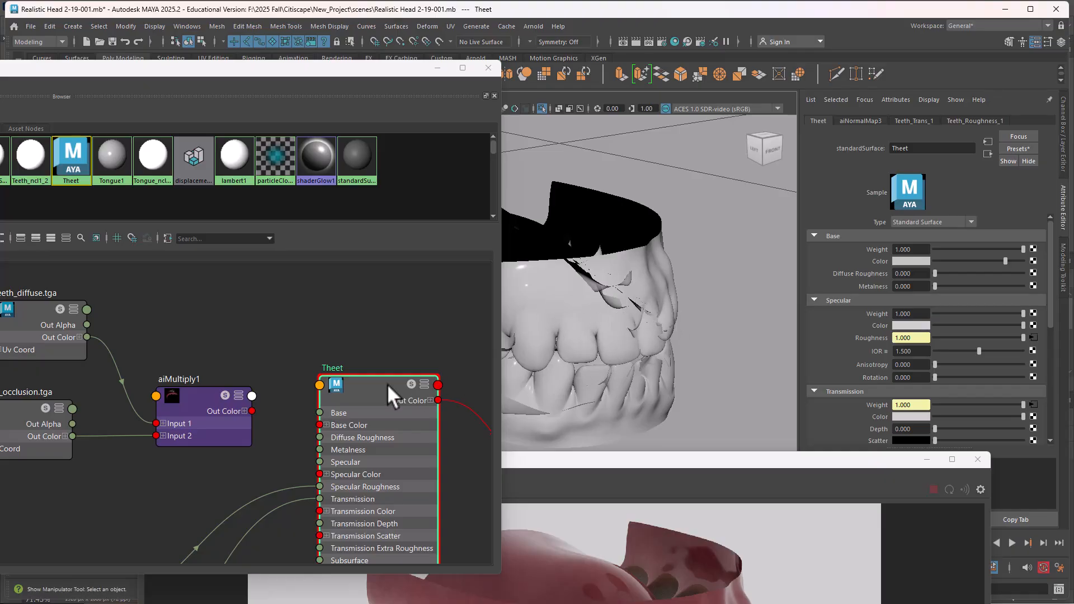
drag(204, 383, 320, 424)
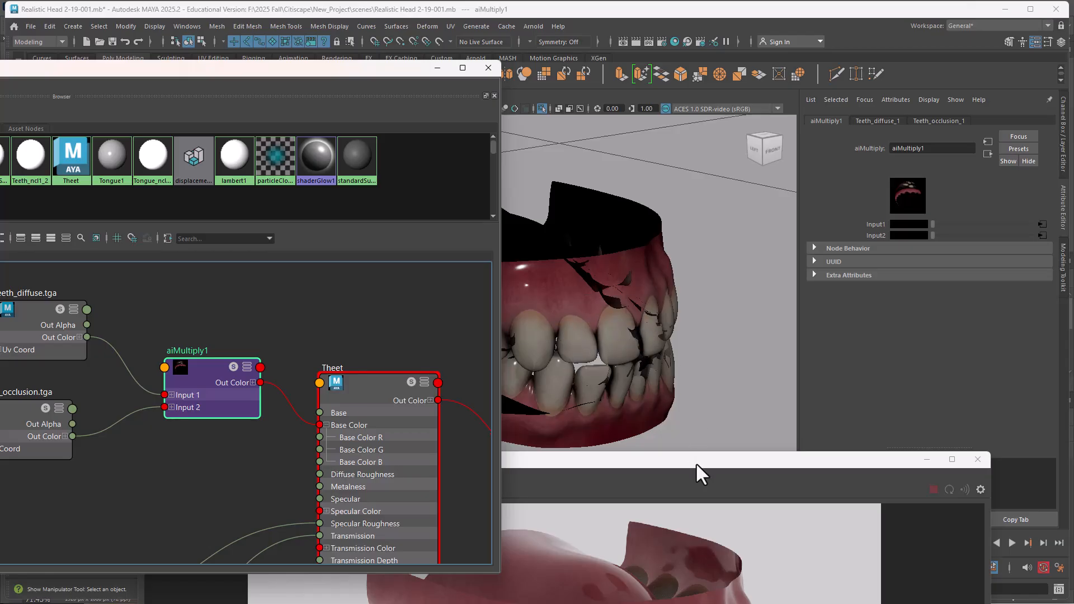
Step: Bring the Arnold RenderView fully into view and turn off its 3D Manipulation option
drag(696, 462, 599, 108)
click(69, 118)
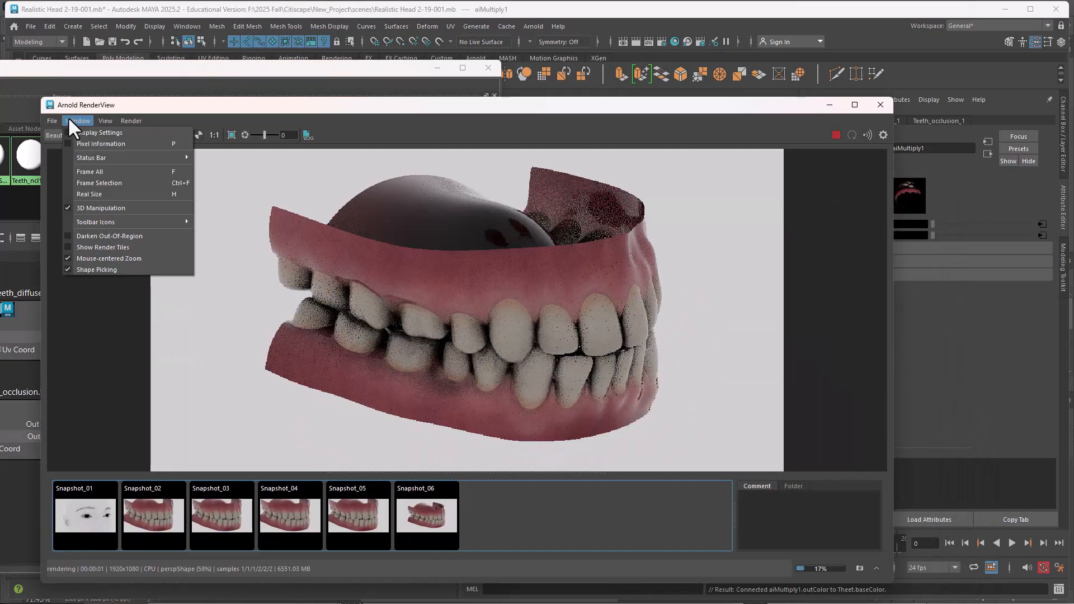
click(100, 205)
Step: Examine the updated render up close, focusing on the gaps between the teeth and the gum line
scroll(538, 403, up, 3)
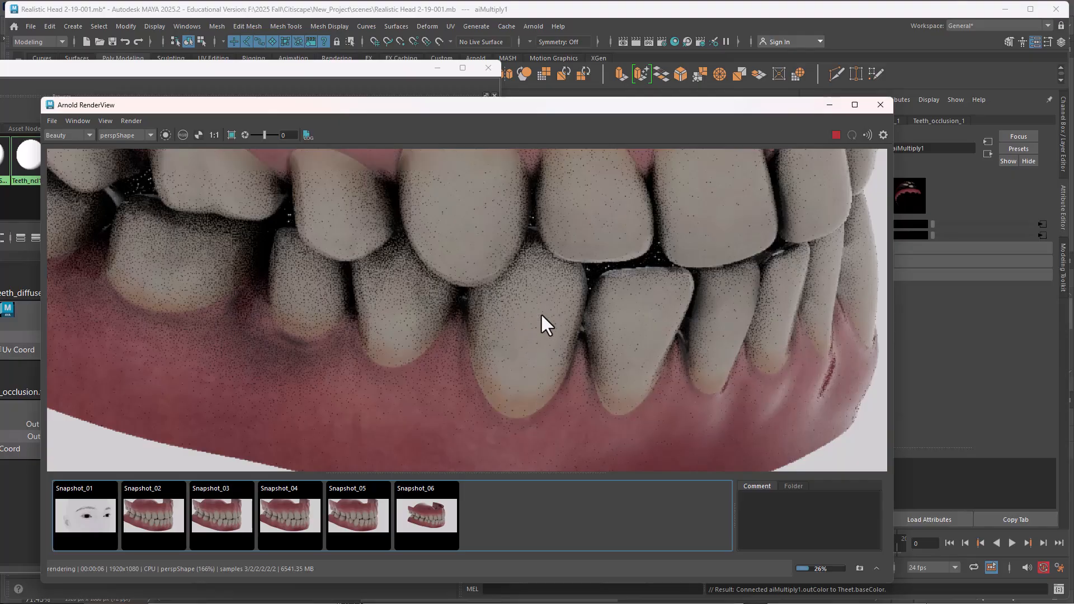
alt+drag(603, 317, 514, 266)
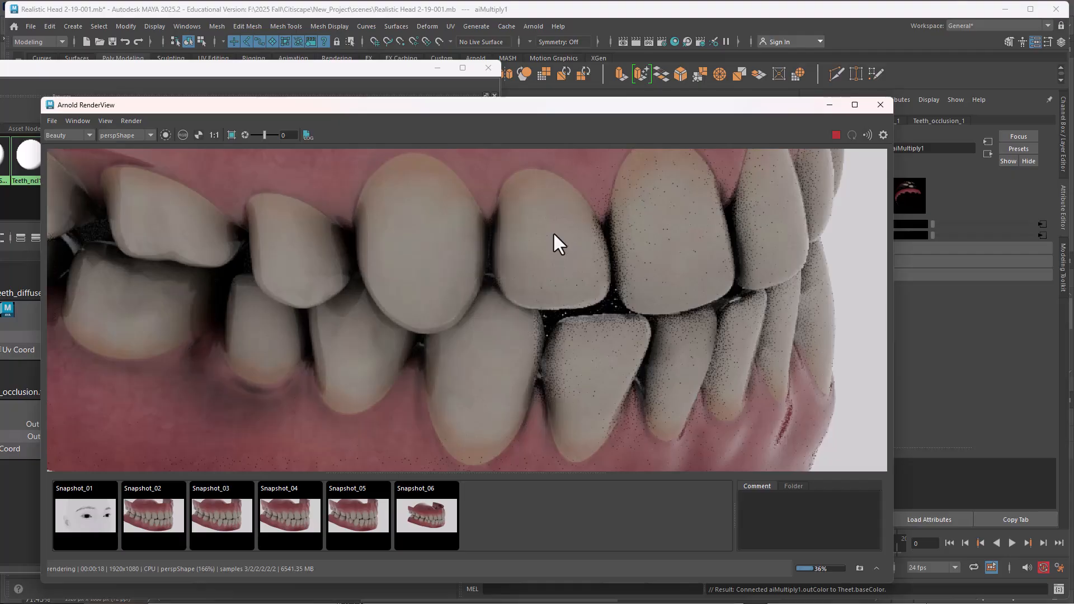
scroll(613, 290, down, 1)
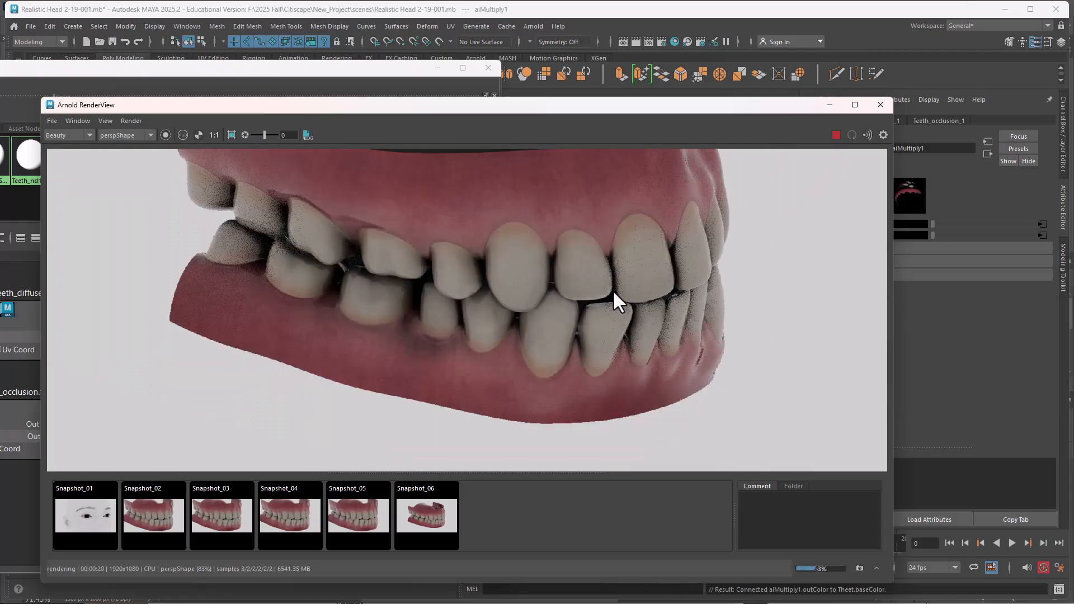
middle_drag(612, 290, 463, 312)
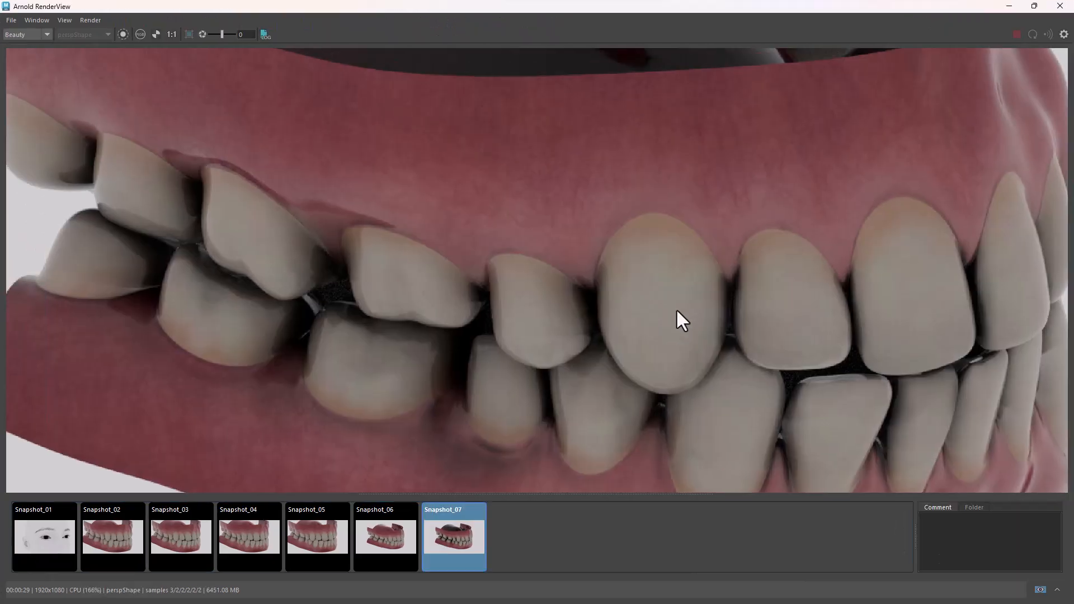
scroll(743, 331, up, 2)
middle_drag(744, 335, 304, 236)
scroll(537, 143, up, 2)
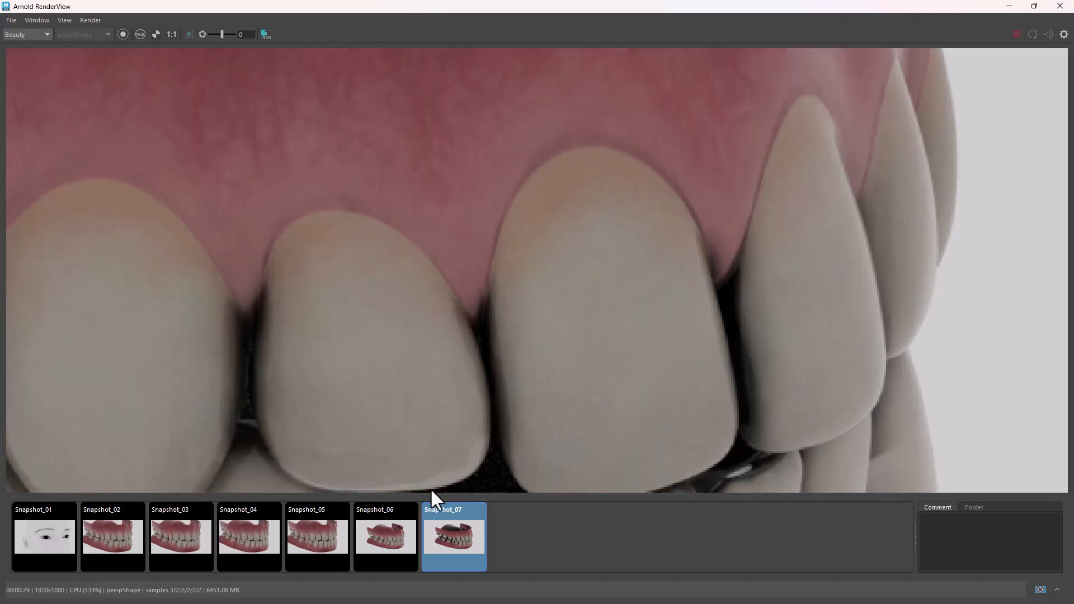
Step: Compare Snapshot_06 with the multiplied occlusion render, both close up on the front teeth and across the whole model
click(408, 545)
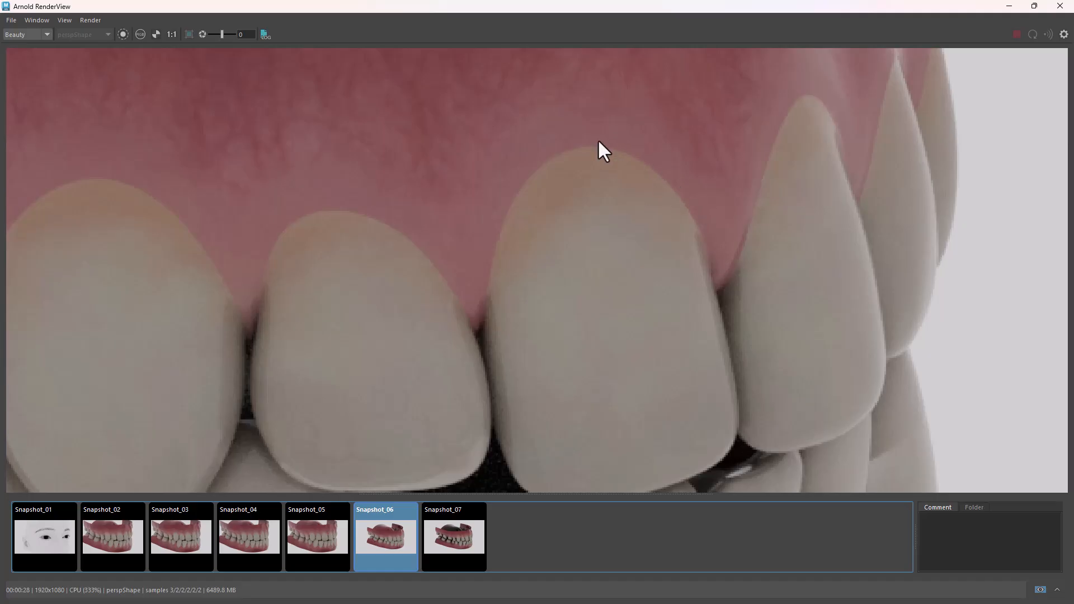
scroll(633, 193, down, 5)
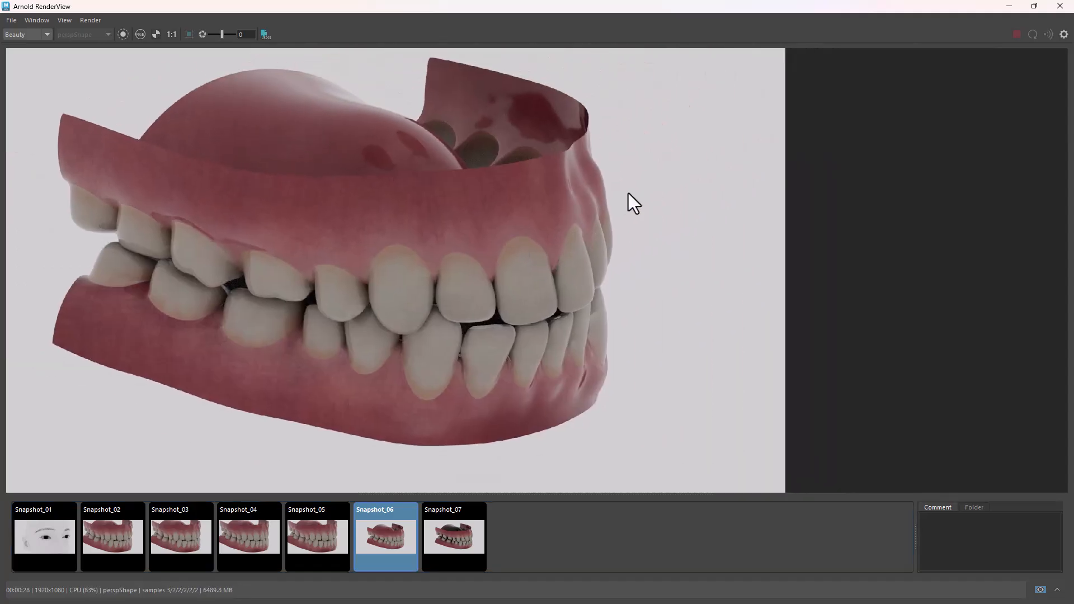
scroll(629, 194, up, 4)
click(370, 541)
click(401, 545)
click(398, 545)
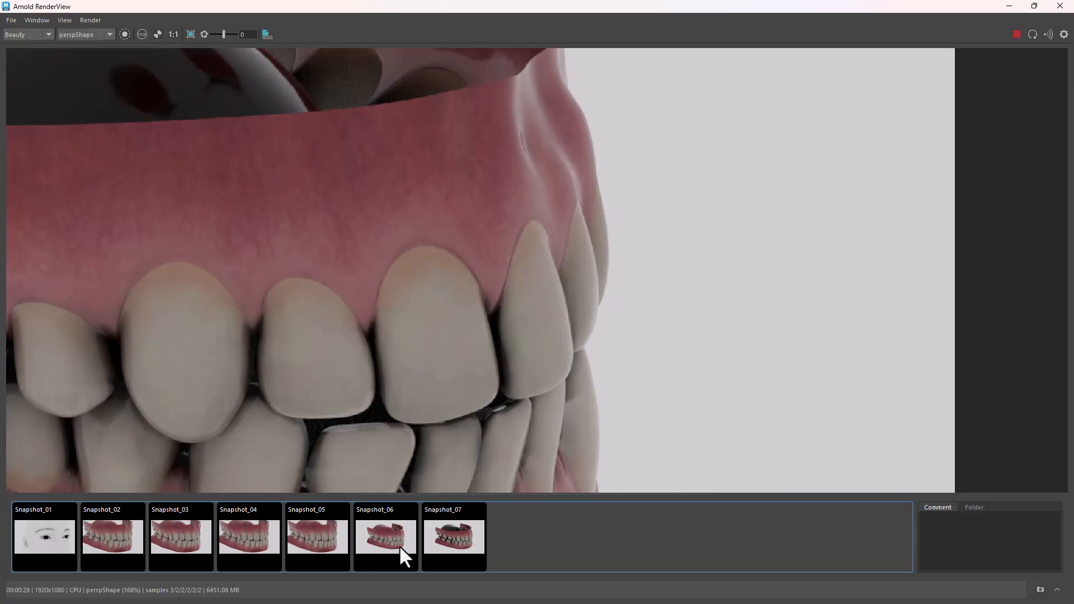
click(399, 545)
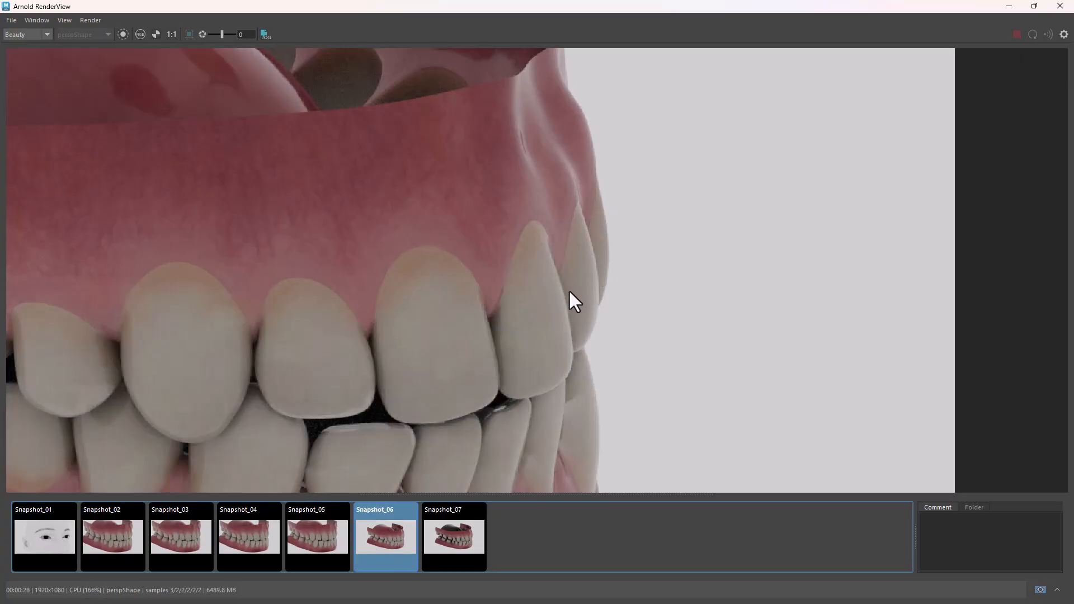
click(414, 534)
scroll(577, 283, up, 2)
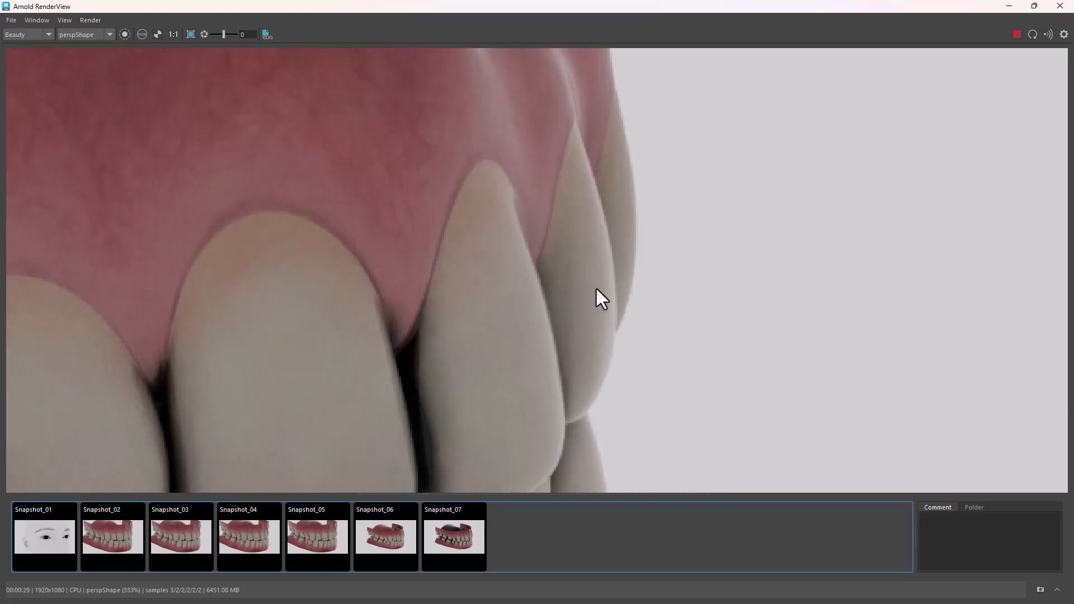
scroll(596, 289, down, 5)
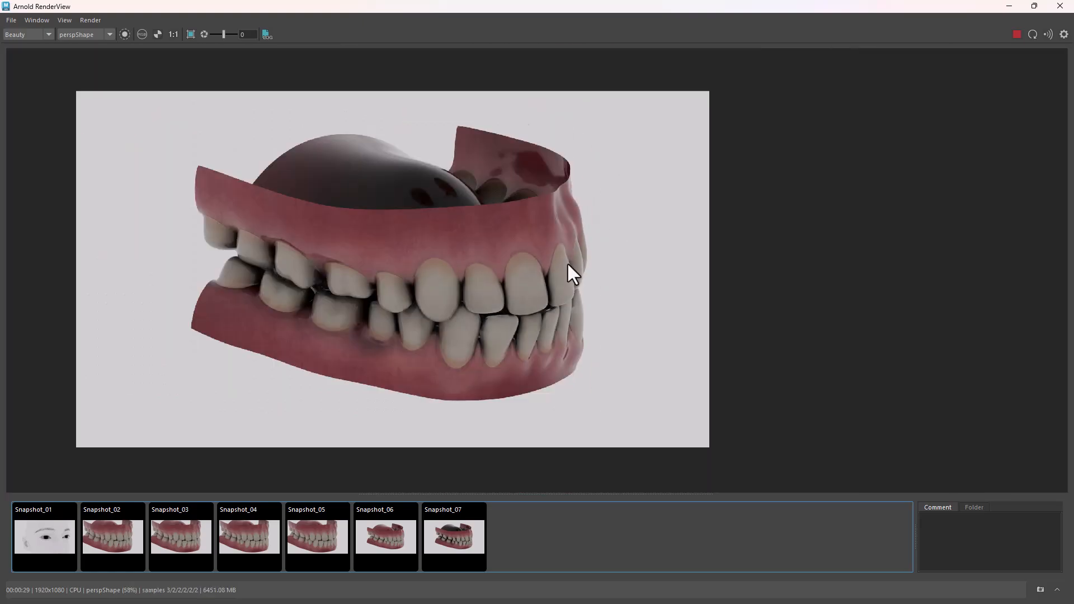
middle_drag(512, 255, 542, 254)
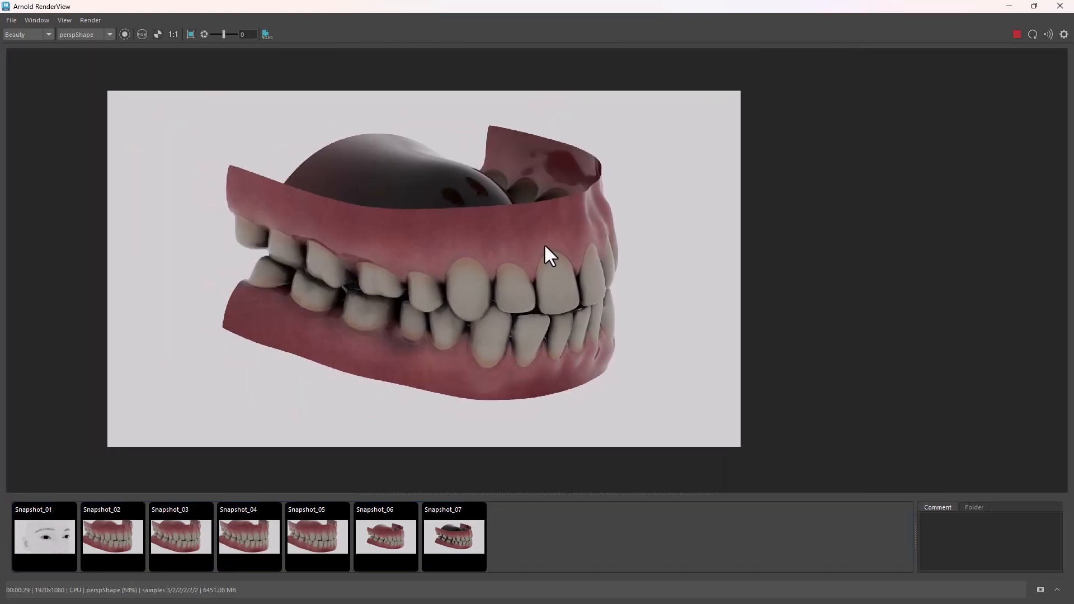